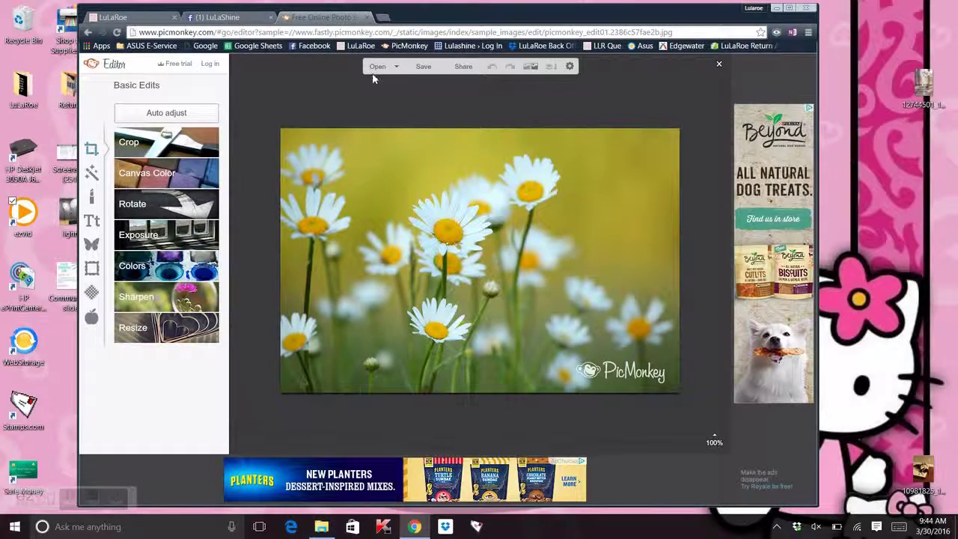
- Browse from Albums into the Gracie folder and open photo 17a, the two light blue tees
{"action": "left_click", "coordinate": [377, 69]}
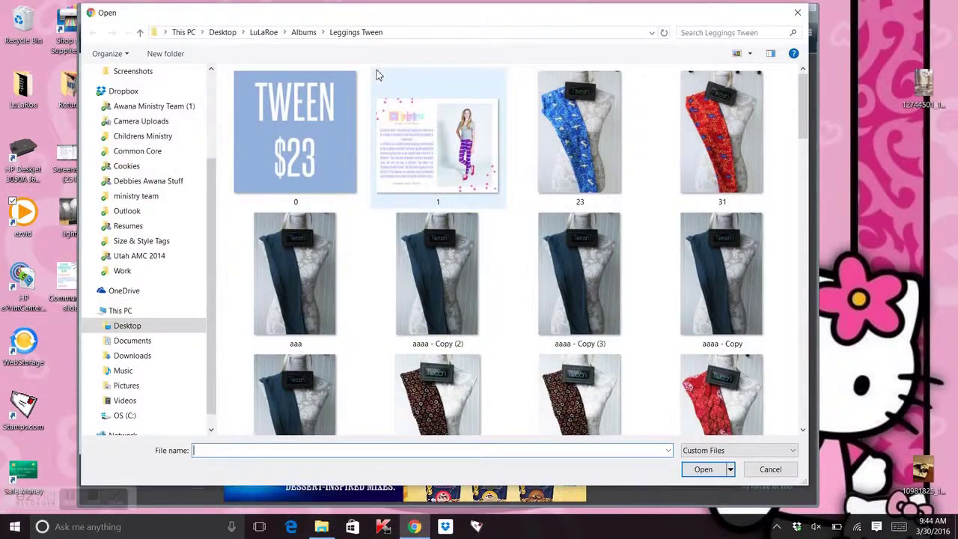
{"action": "left_click", "coordinate": [304, 32]}
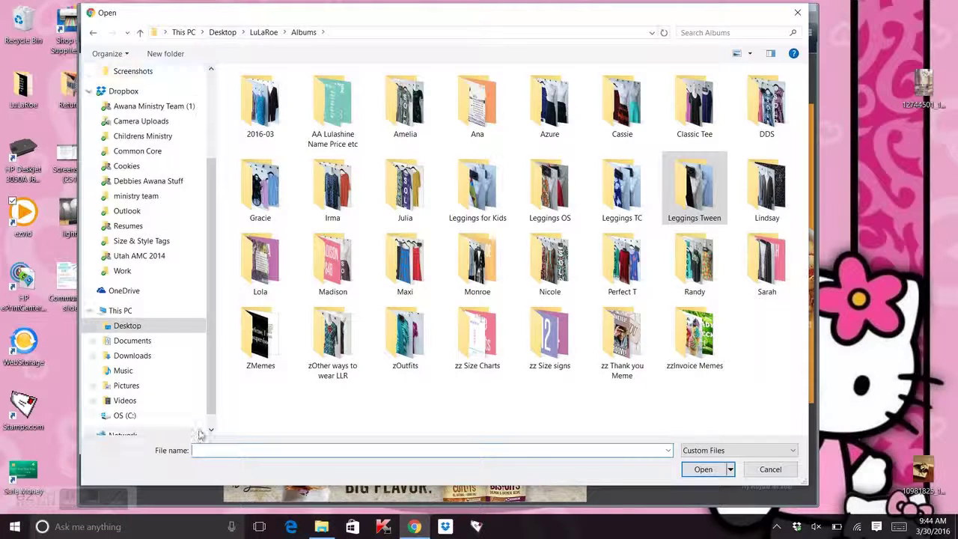
{"action": "left_click", "coordinate": [253, 194]}
{"action": "double_click", "coordinate": [253, 195]}
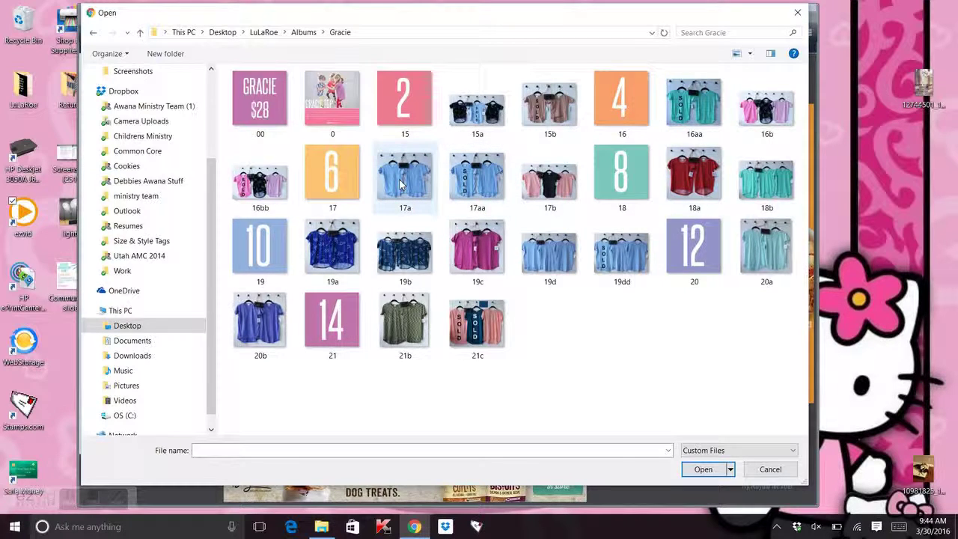
{"action": "mouse_move", "coordinate": [401, 185]}
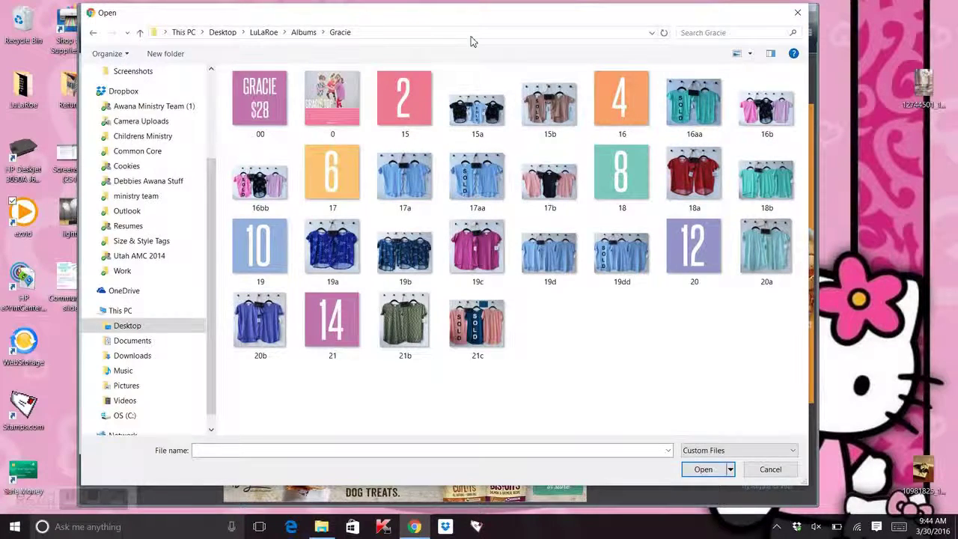
{"action": "left_click_drag", "start_coordinate": [467, 18], "coordinate": [575, 421]}
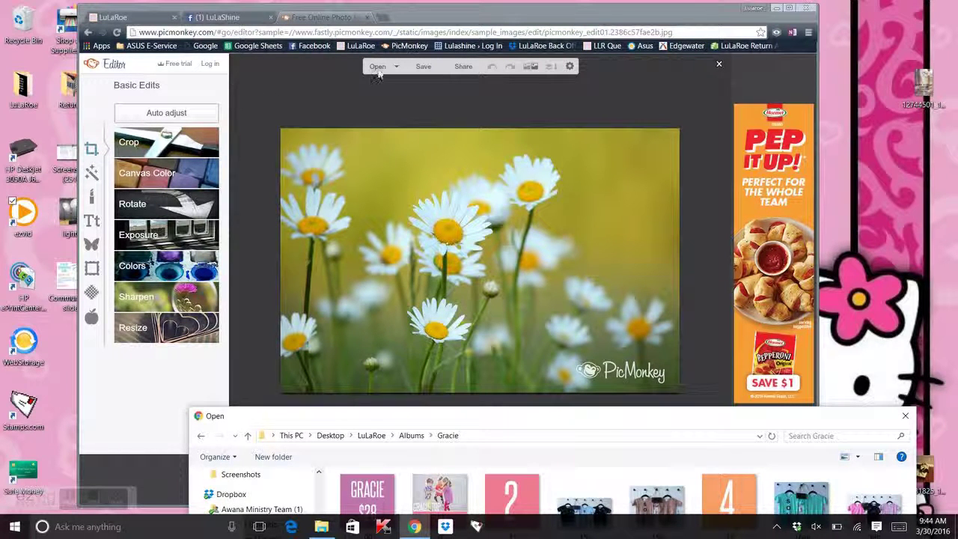
{"action": "left_click_drag", "start_coordinate": [472, 416], "coordinate": [472, 35]}
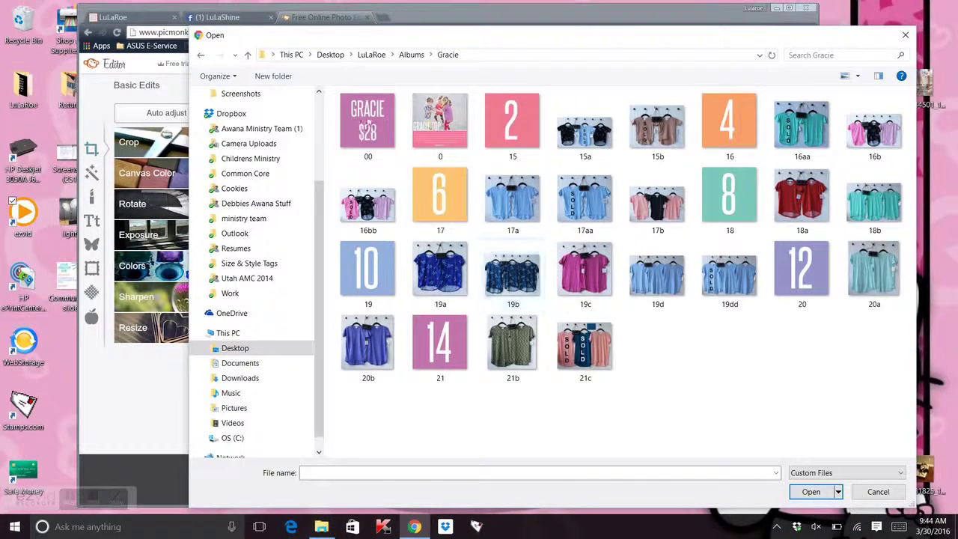
{"action": "double_click", "coordinate": [511, 207]}
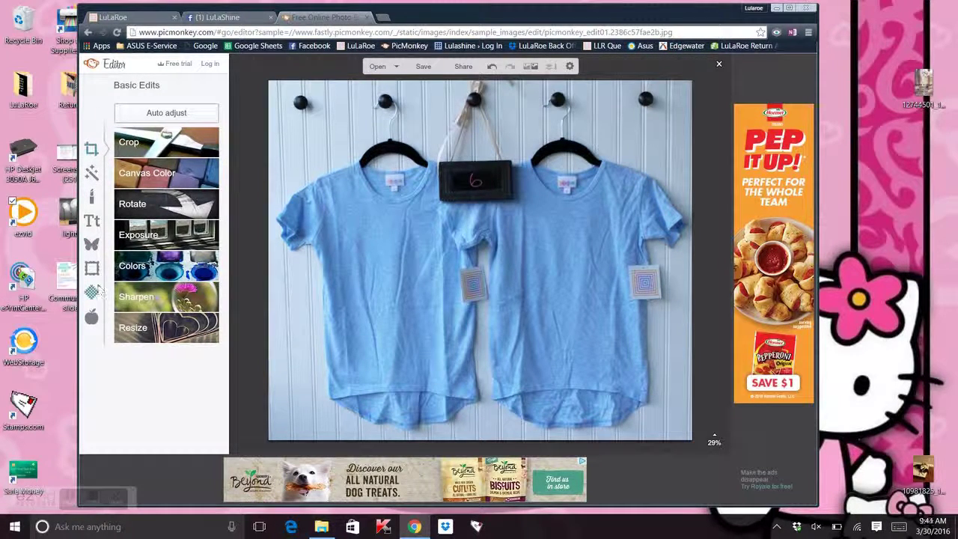
- Add an Arial text box to the tee photo and make it bold at size 156
{"action": "left_click", "coordinate": [90, 222]}
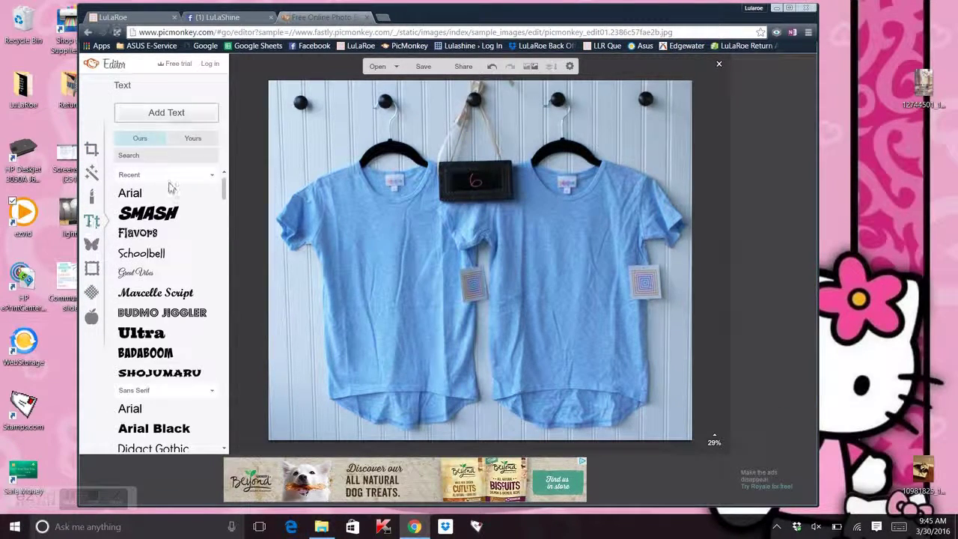
{"action": "left_click", "coordinate": [157, 198]}
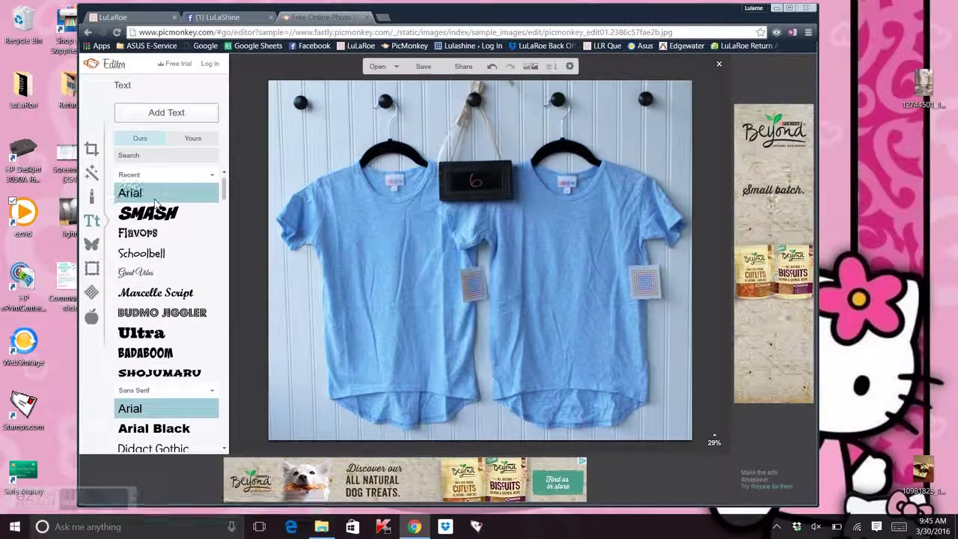
{"action": "left_click", "coordinate": [165, 113]}
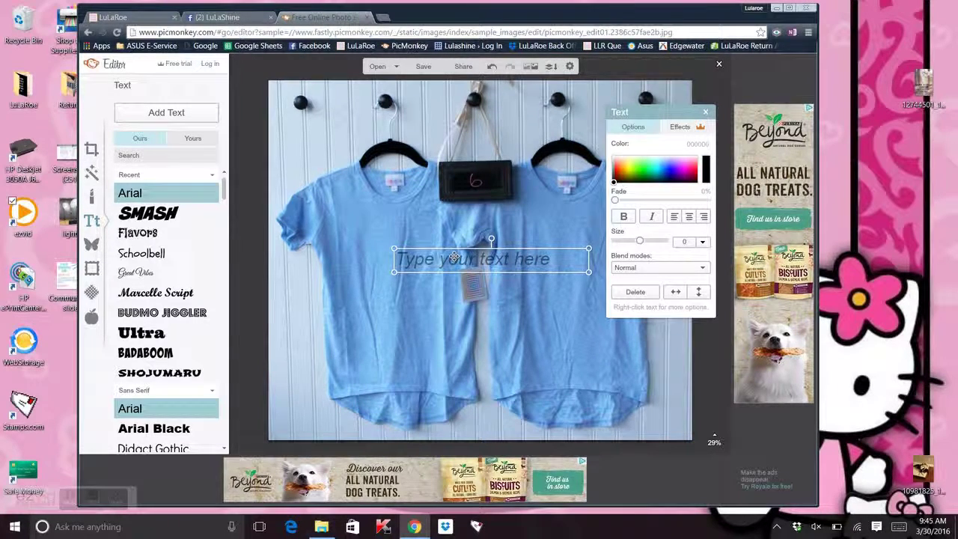
{"action": "left_click", "coordinate": [440, 260]}
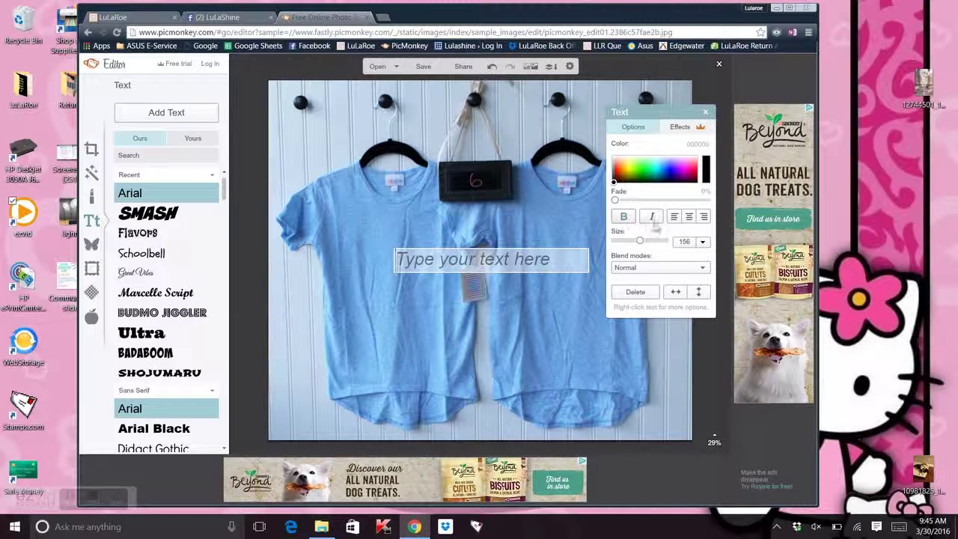
{"action": "left_click", "coordinate": [651, 216]}
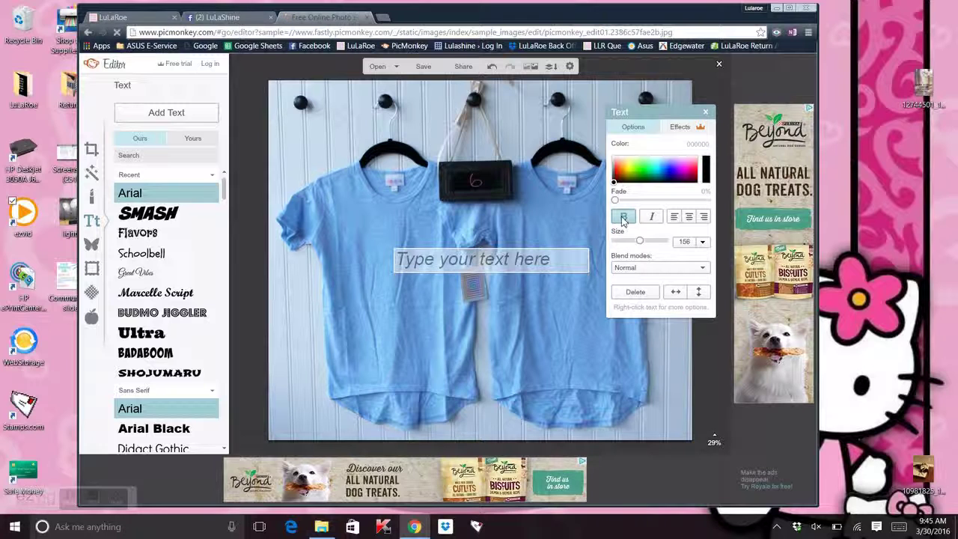
{"action": "left_click", "coordinate": [623, 217]}
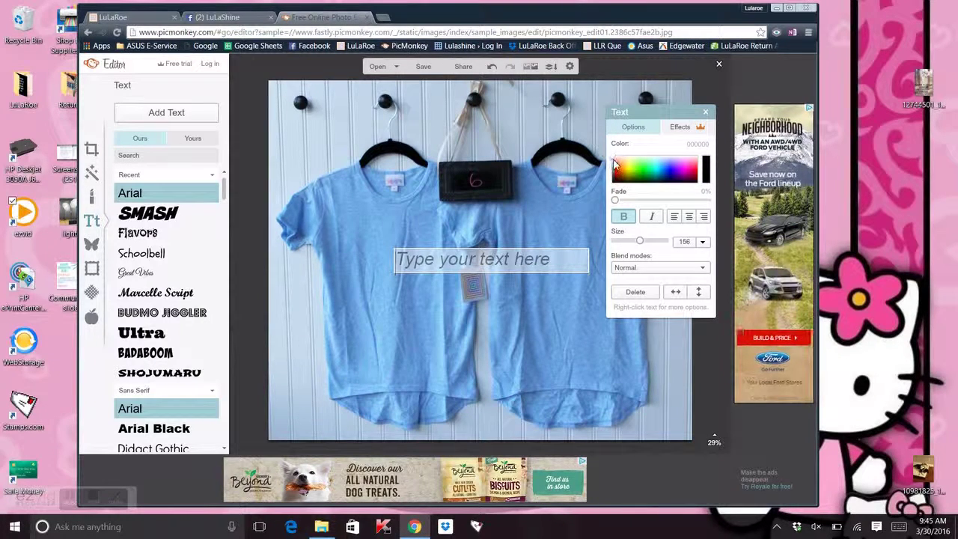
- Type and erase trial text 'S' and 'SOLD', then discard the empty text box
{"action": "left_click", "coordinate": [436, 252]}
{"action": "type", "text": "S"}
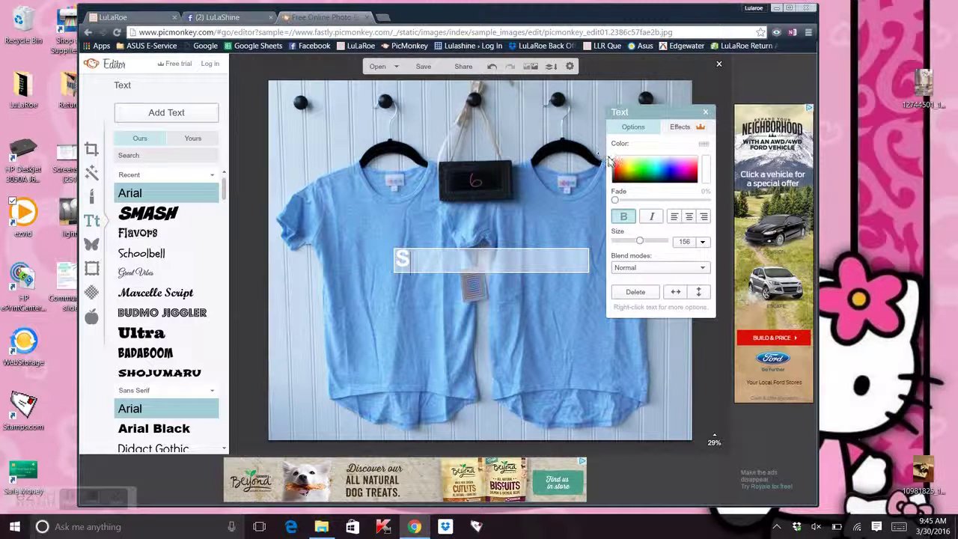
{"action": "left_click_drag", "start_coordinate": [613, 161], "coordinate": [605, 194]}
{"action": "key", "text": "BackSpace"}
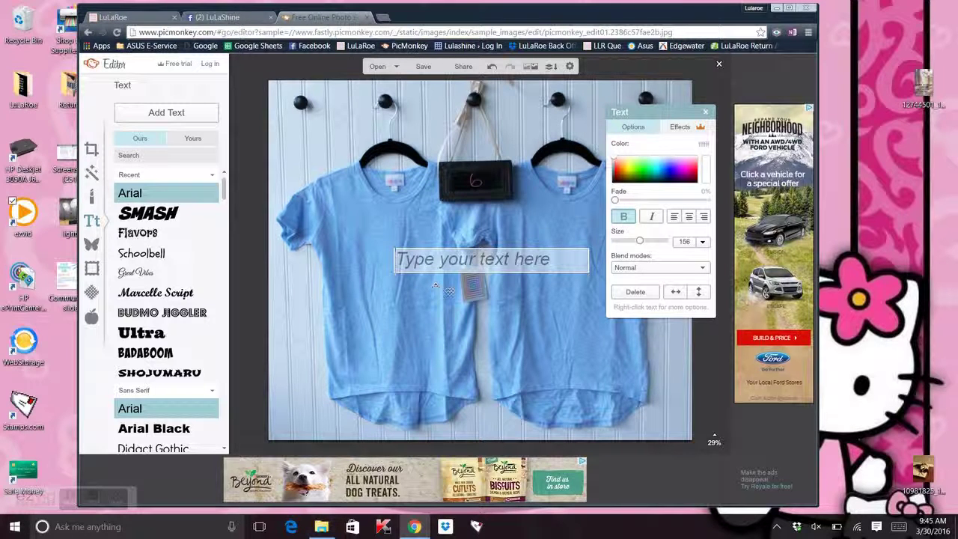
{"action": "type", "text": "SOLD"}
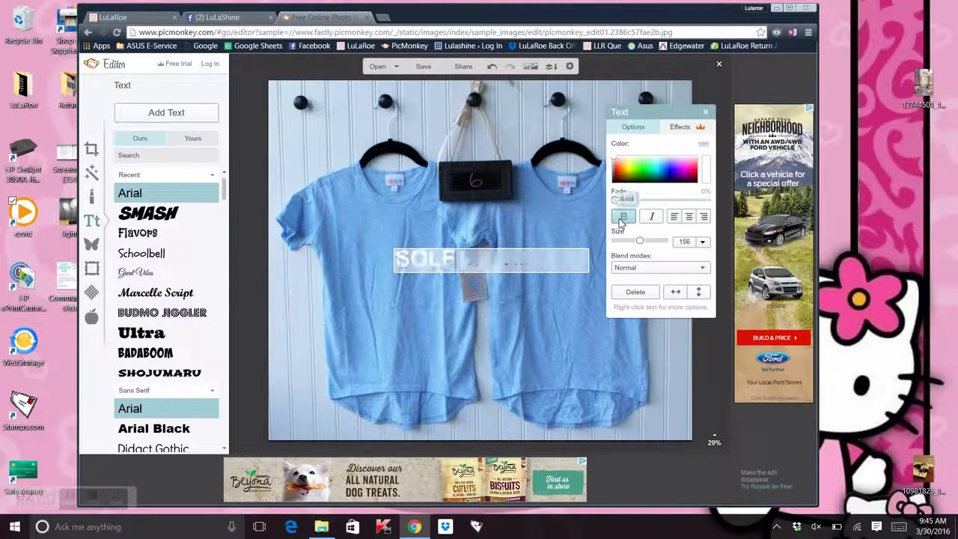
{"action": "key", "text": "BackSpace"}
{"action": "key", "text": "BackSpace"}
{"action": "key", "text": "BackSpace"}
{"action": "key", "text": "BackSpace"}
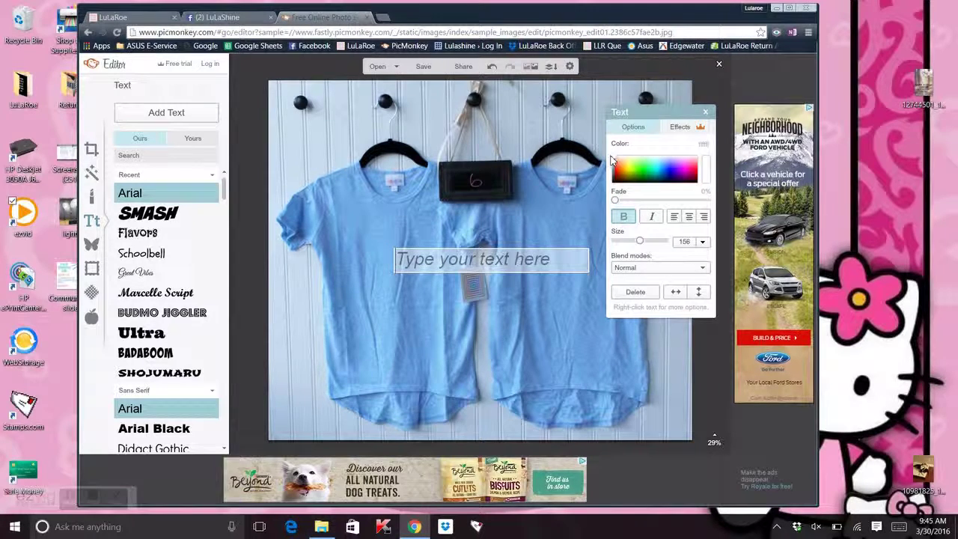
{"action": "left_click", "coordinate": [486, 275]}
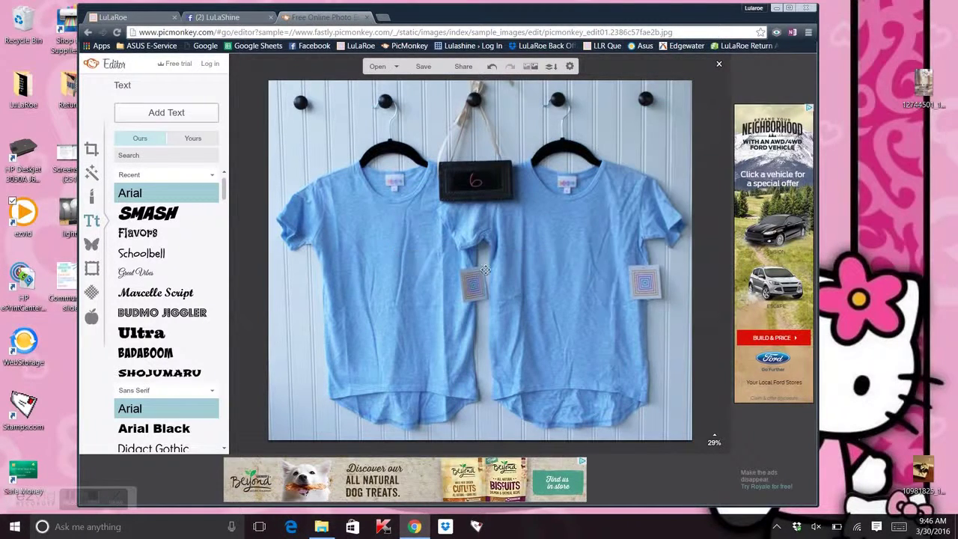
- Add a new black text box reading 'SOLD' on the photo
{"action": "left_click", "coordinate": [201, 116]}
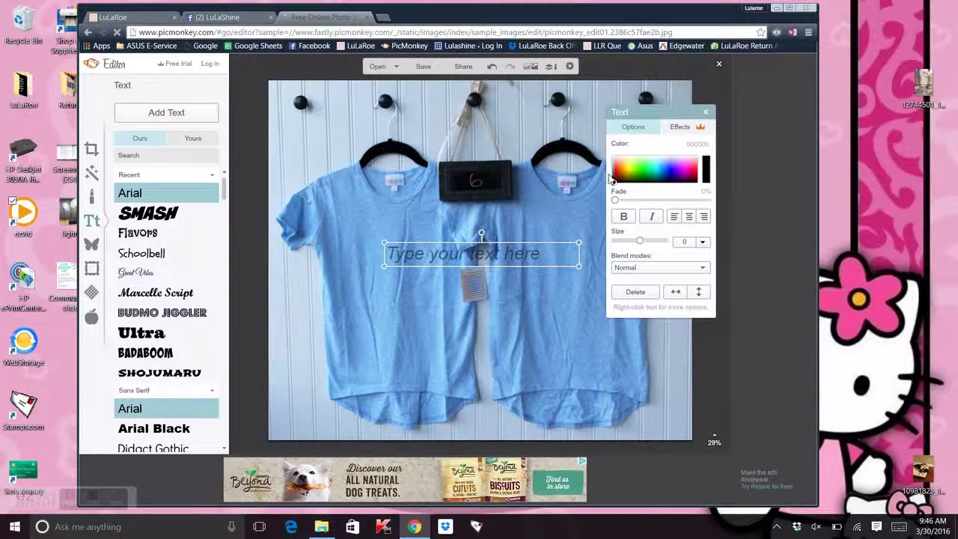
{"action": "left_click", "coordinate": [613, 182]}
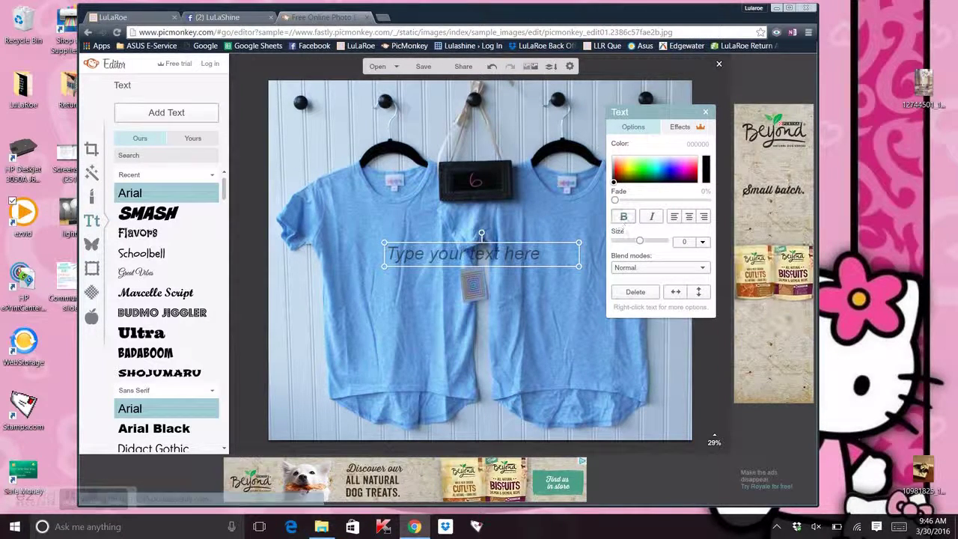
{"action": "left_click", "coordinate": [409, 255]}
{"action": "type", "text": "S"}
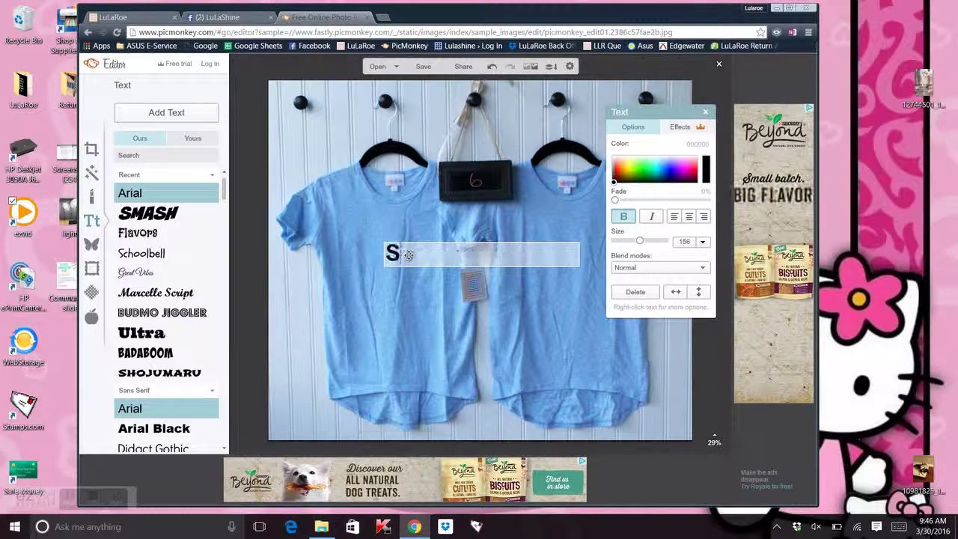
{"action": "type", "text": "OLD"}
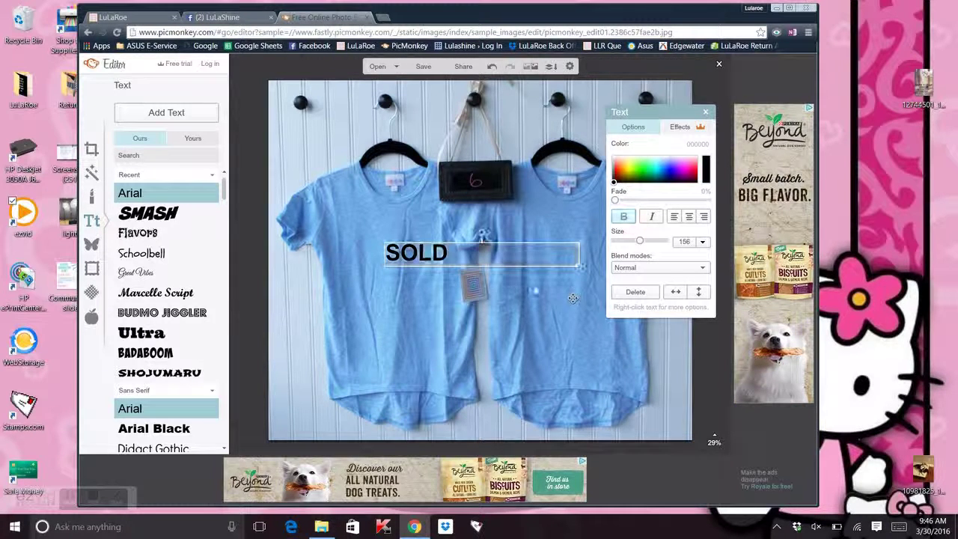
{"action": "left_click", "coordinate": [573, 298]}
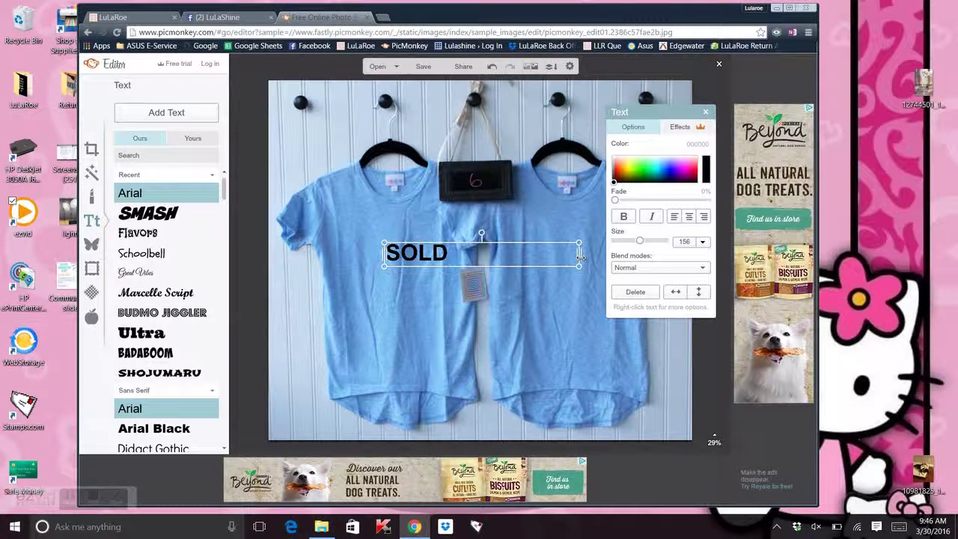
- Narrow the SOLD box to stack its letters vertically and enlarge it down the left shirt
{"action": "left_click_drag", "start_coordinate": [579, 256], "coordinate": [384, 254]}
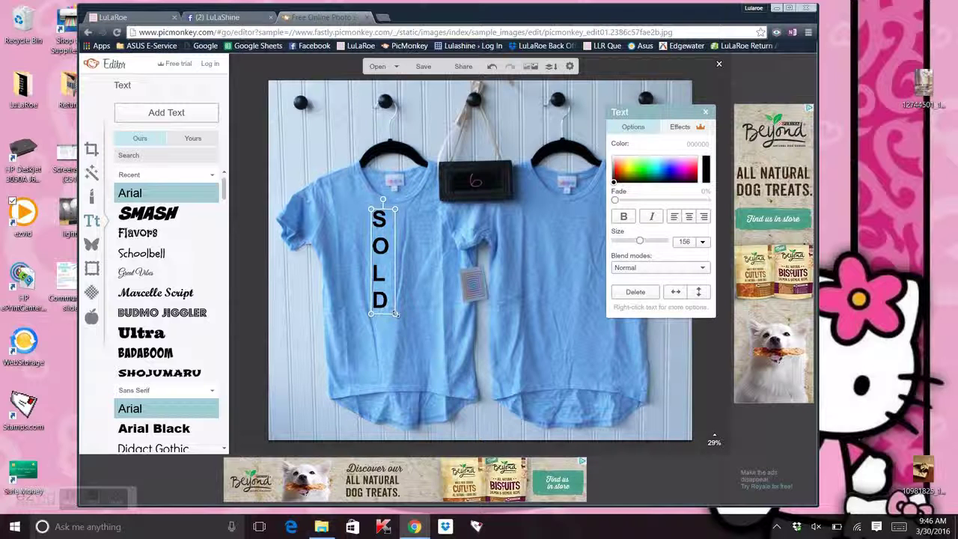
{"action": "left_click_drag", "start_coordinate": [396, 314], "coordinate": [463, 409]}
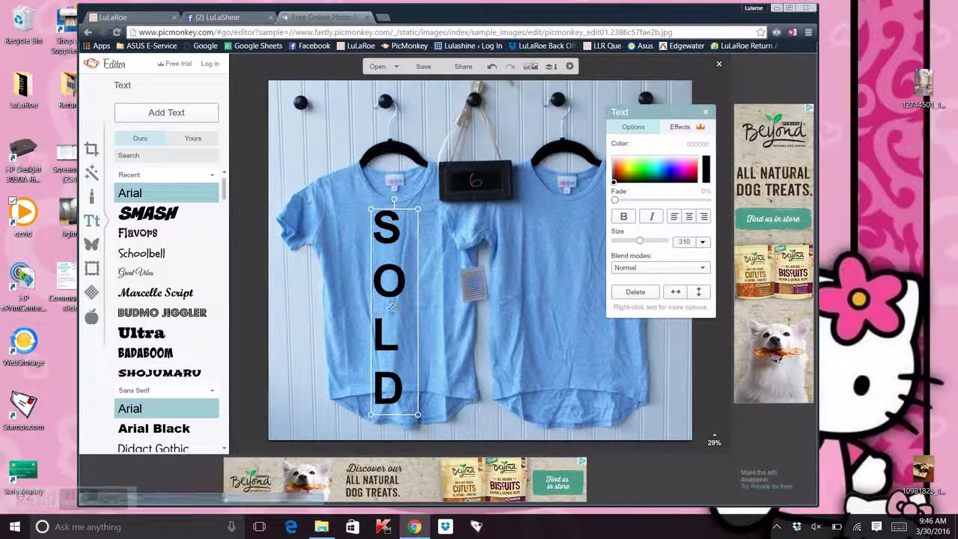
{"action": "left_click_drag", "start_coordinate": [390, 306], "coordinate": [394, 305]}
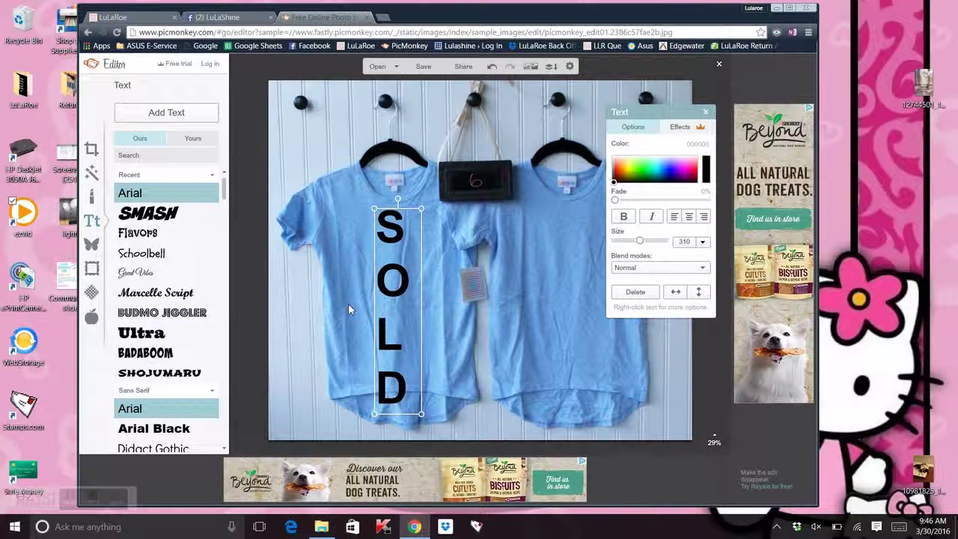
{"action": "left_click", "coordinate": [348, 303]}
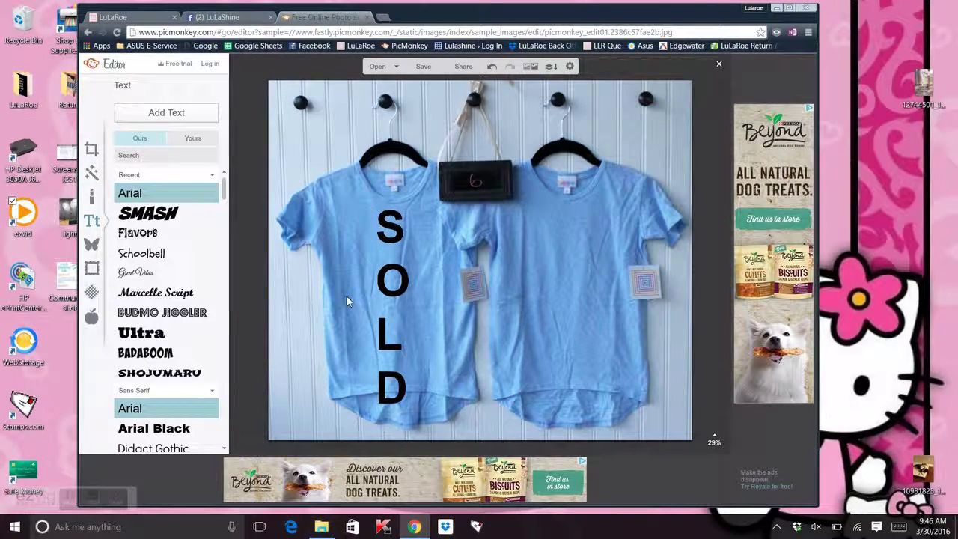
- Save the edited tee photo to the computer as JPEG '17aaa' in the Gracie folder
{"action": "left_click", "coordinate": [423, 67]}
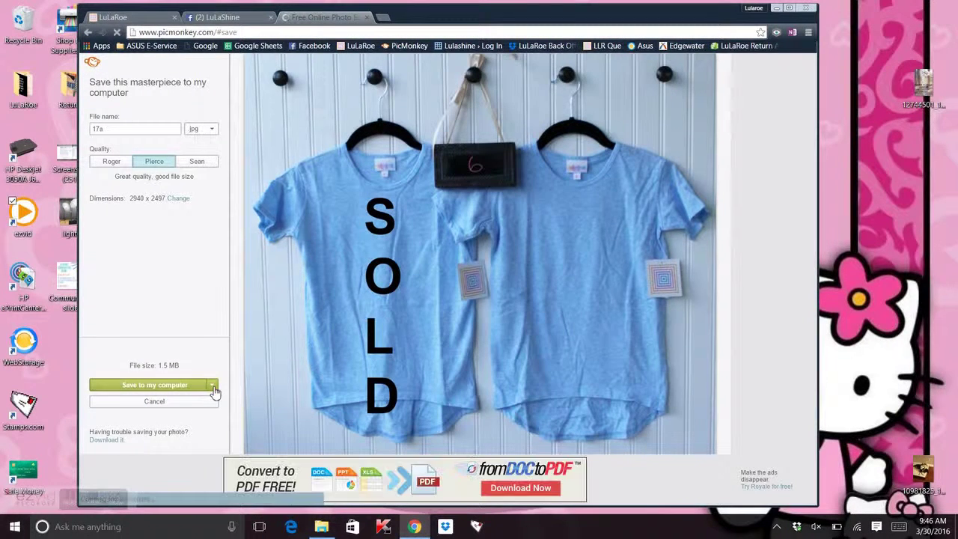
{"action": "left_click", "coordinate": [213, 389]}
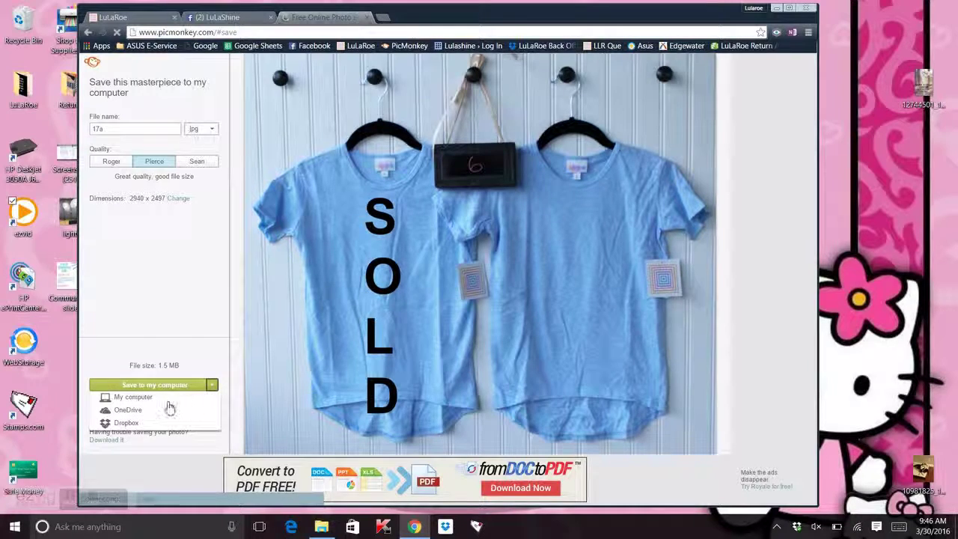
{"action": "left_click", "coordinate": [120, 403]}
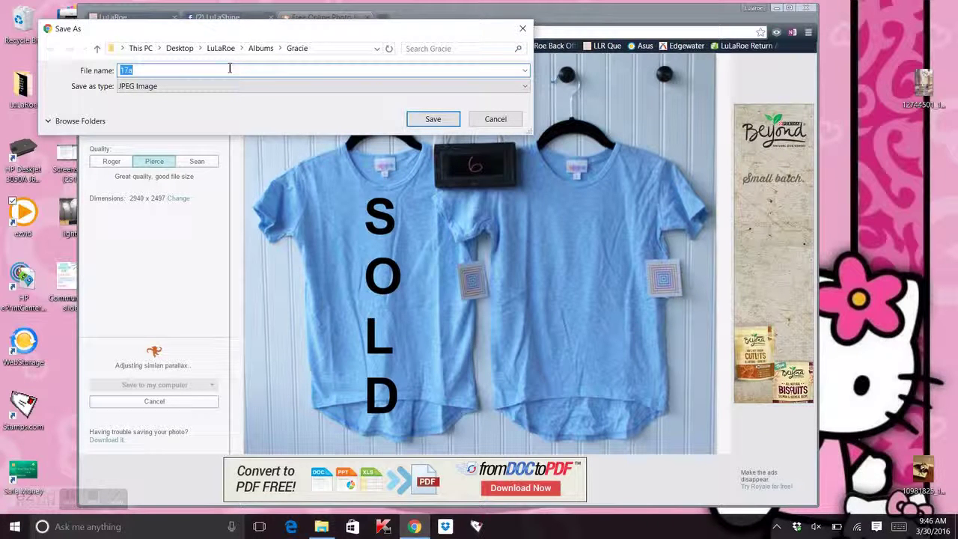
{"action": "left_click", "coordinate": [139, 71]}
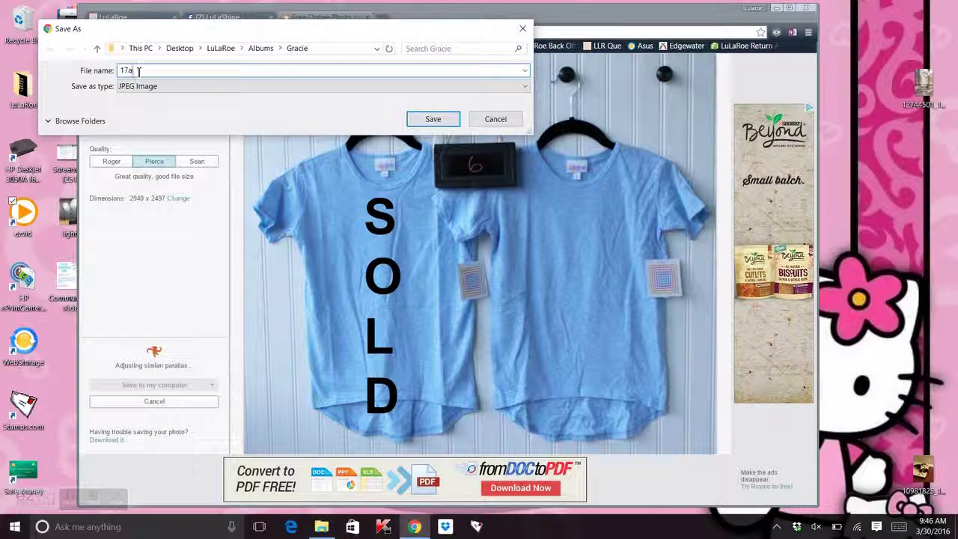
{"action": "type", "text": "aa"}
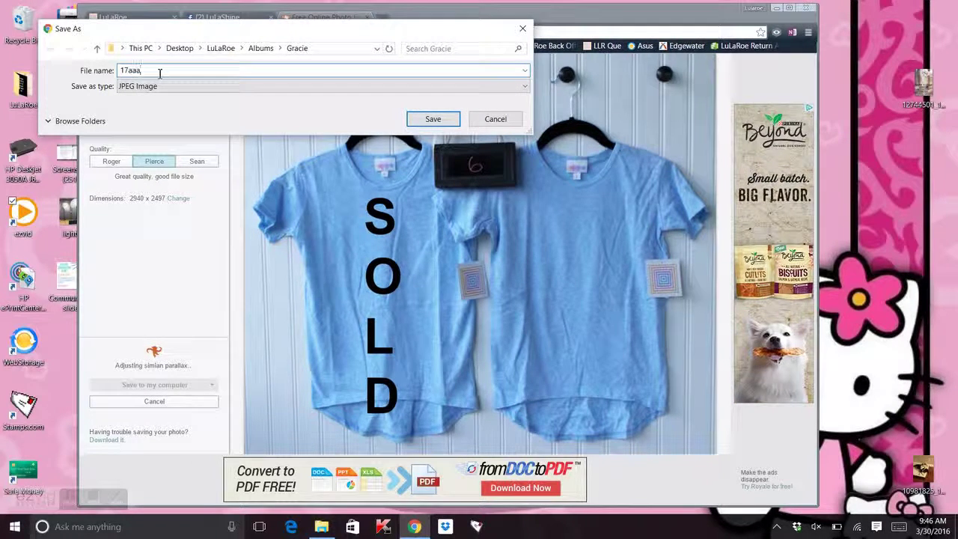
{"action": "key", "text": "BackSpace"}
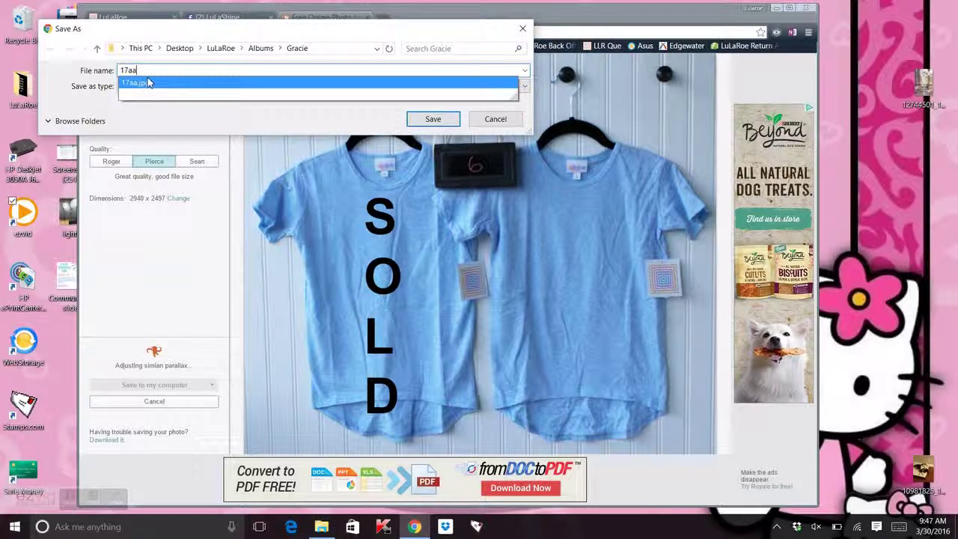
{"action": "type", "text": "a"}
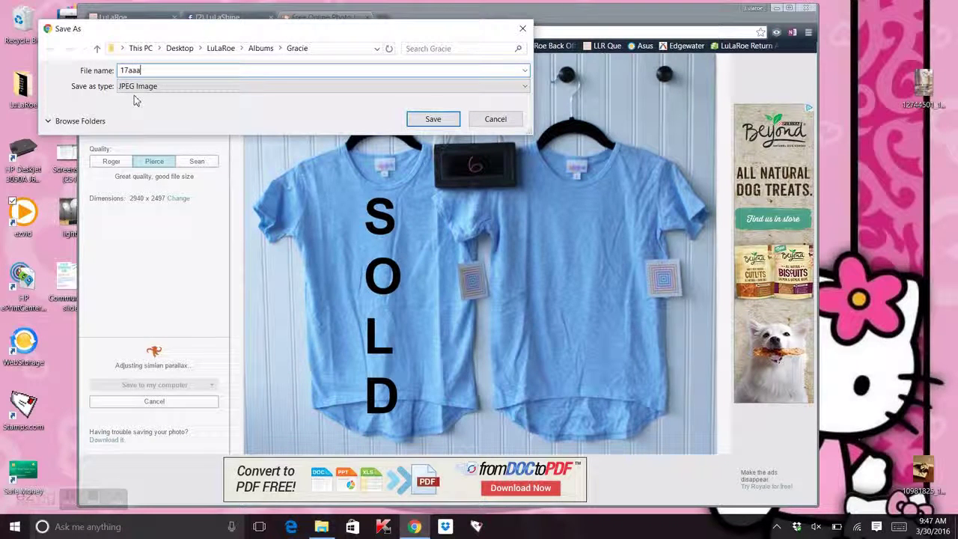
{"action": "left_click", "coordinate": [437, 122]}
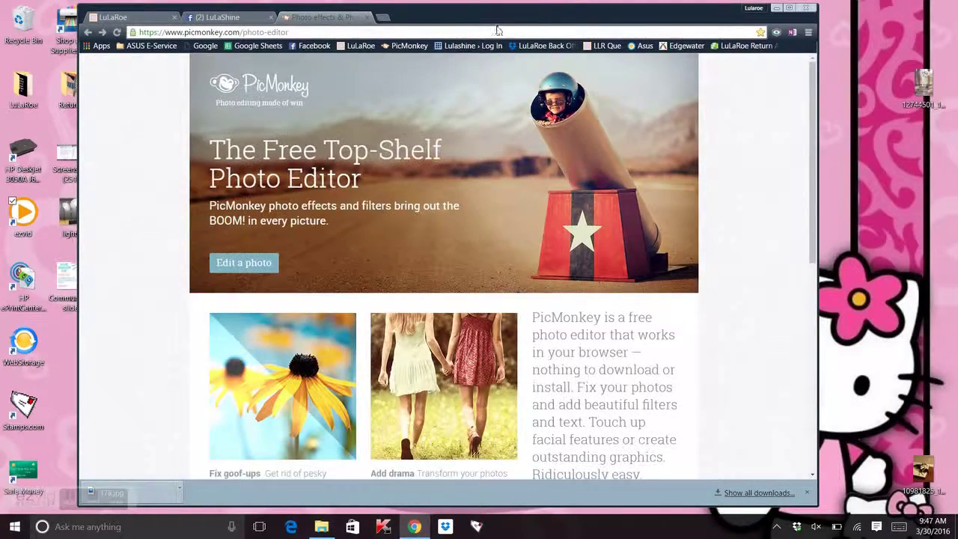
- Check in File Explorer that 17aaa appears in the Gracie folder, then return to PicMonkey
{"action": "left_click_drag", "start_coordinate": [499, 16], "coordinate": [520, 43]}
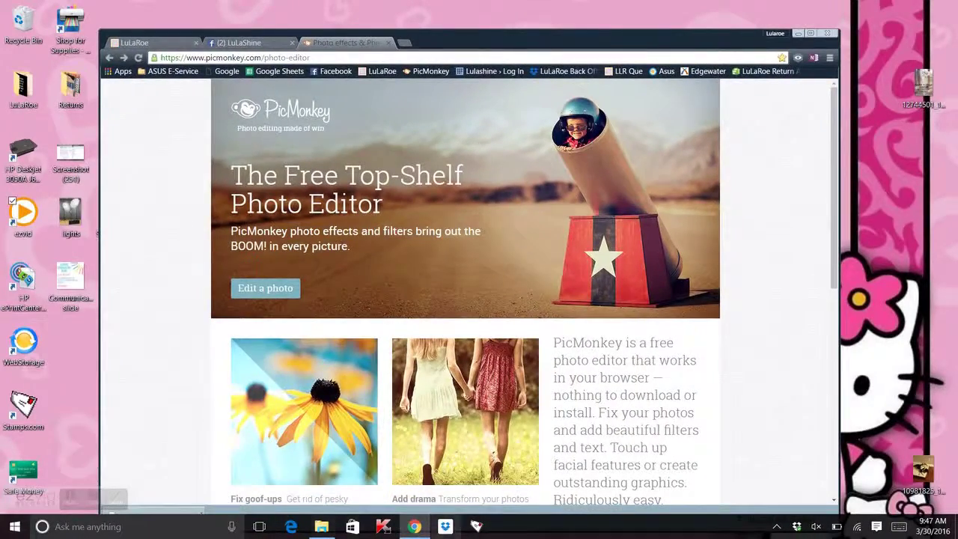
{"action": "left_click", "coordinate": [322, 527]}
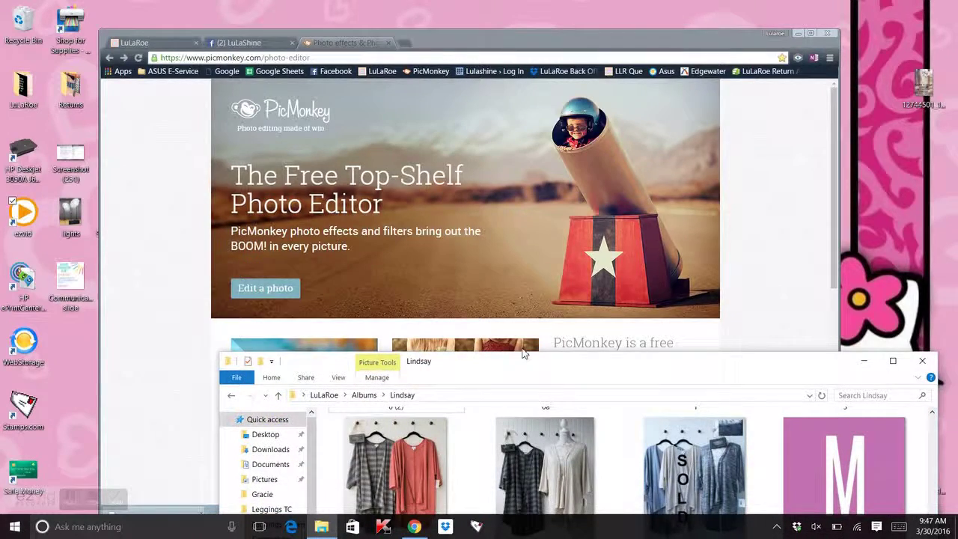
{"action": "left_click_drag", "start_coordinate": [523, 353], "coordinate": [433, 8]}
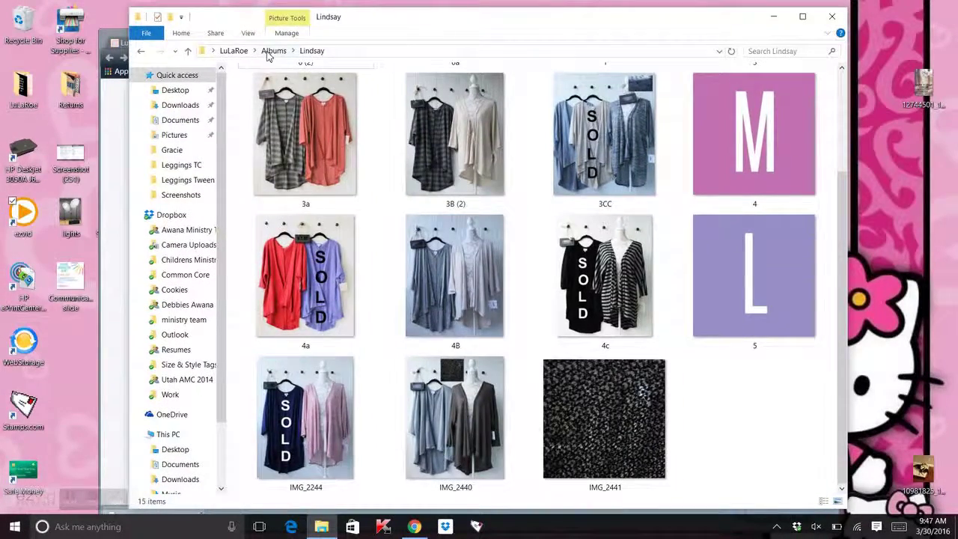
{"action": "left_click", "coordinate": [270, 53]}
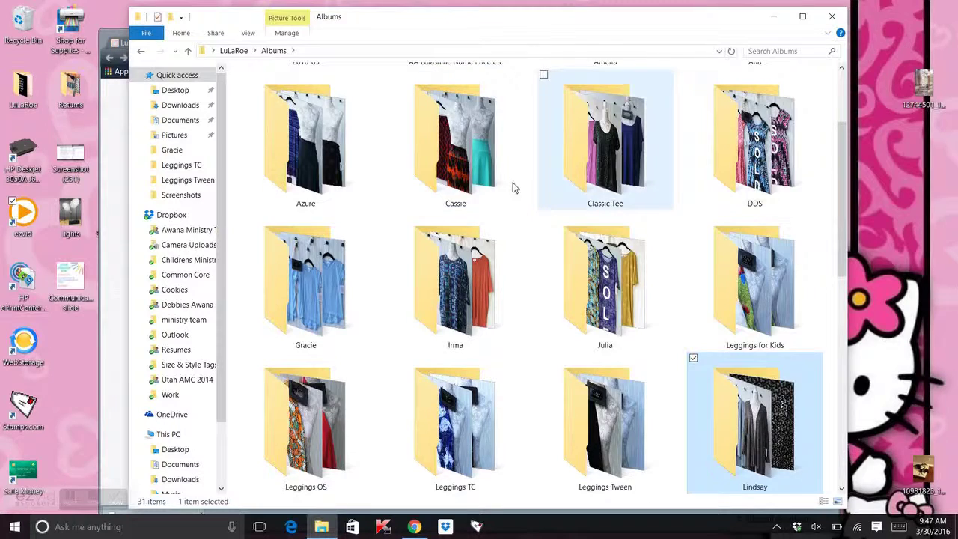
{"action": "double_click", "coordinate": [306, 280]}
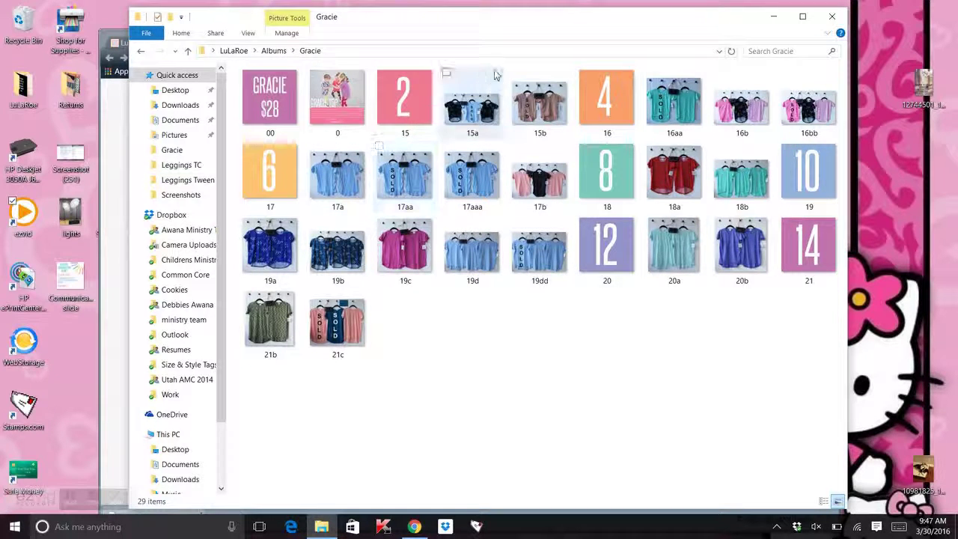
{"action": "left_click_drag", "start_coordinate": [544, 32], "coordinate": [495, 285]}
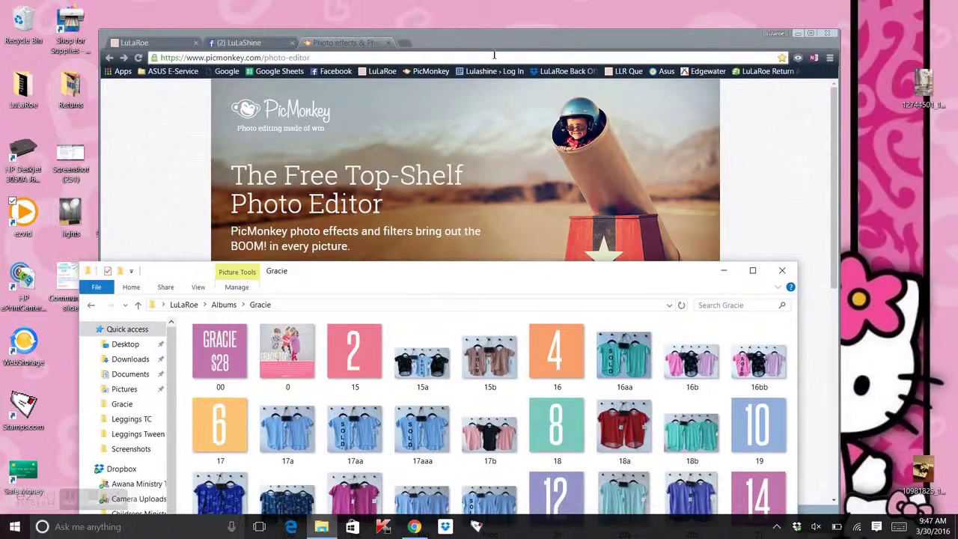
{"action": "left_click_drag", "start_coordinate": [494, 35], "coordinate": [490, 19]}
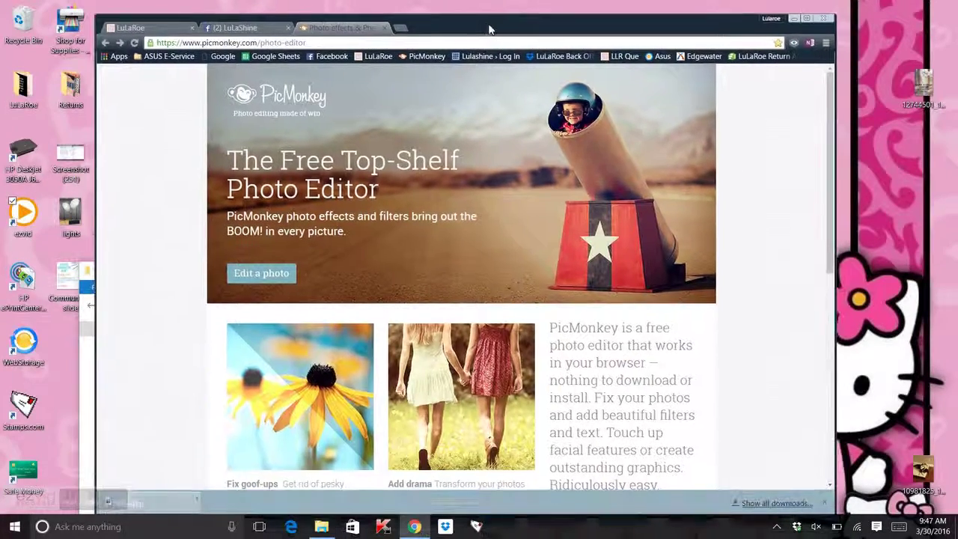
- Open IMG_2440, the cardigans photo, from the Lindsay album folder in the editor
{"action": "left_click", "coordinate": [261, 272]}
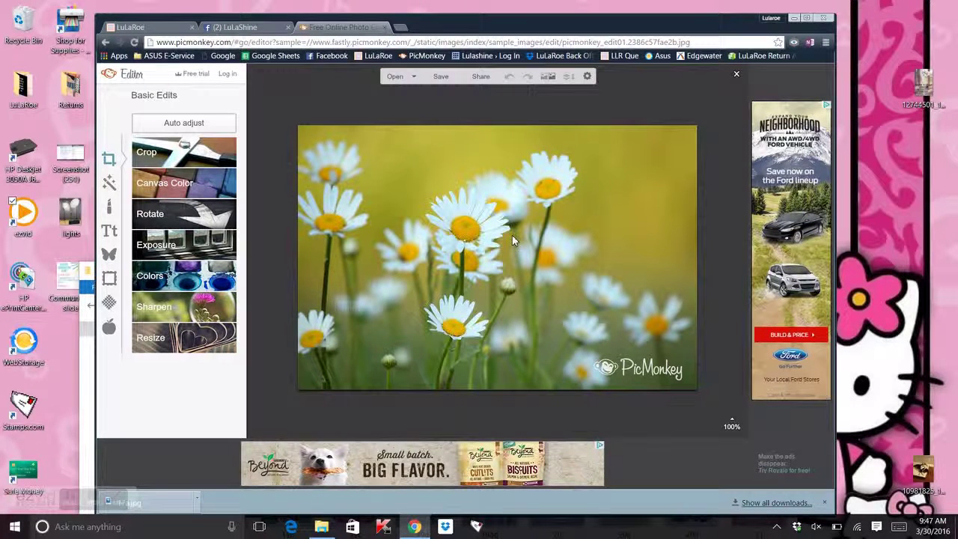
{"action": "left_click", "coordinate": [392, 76]}
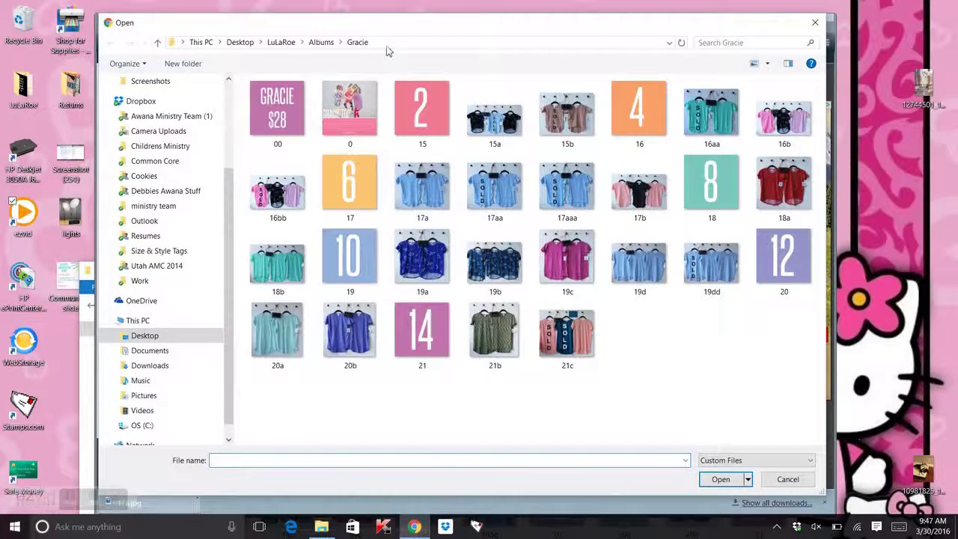
{"action": "left_click", "coordinate": [322, 42]}
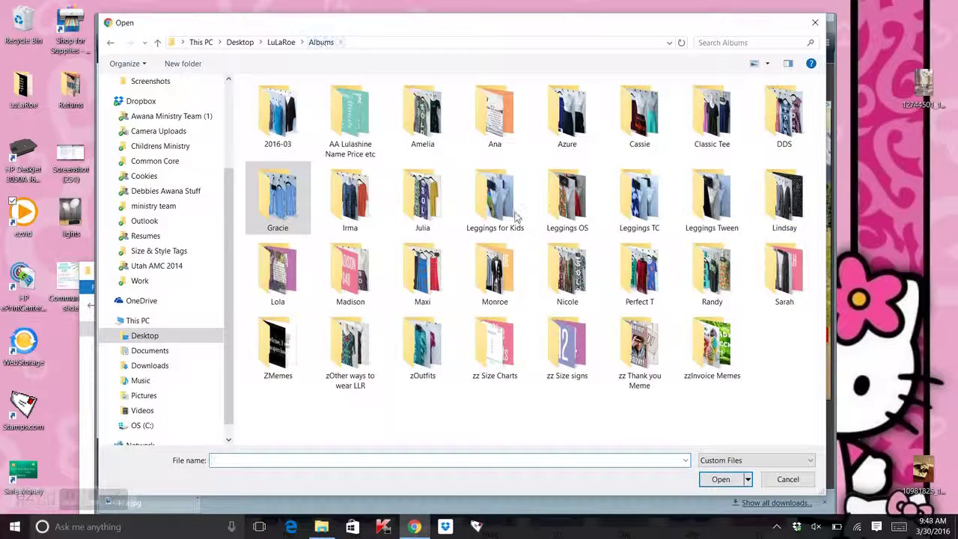
{"action": "double_click", "coordinate": [786, 200]}
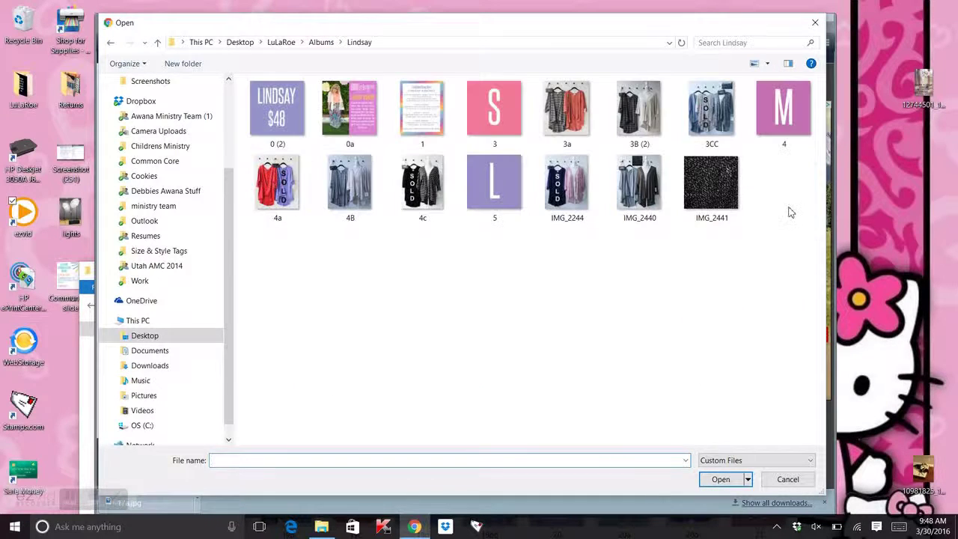
{"action": "double_click", "coordinate": [637, 197]}
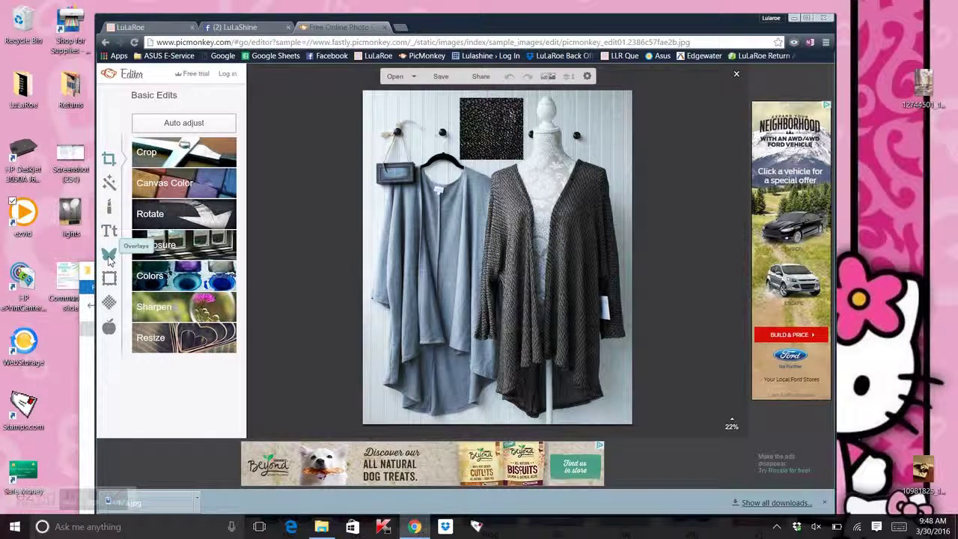
- Show the Overlays panel with its Geometric, Hearts, Stars and Arrows categories
{"action": "left_click", "coordinate": [109, 256]}
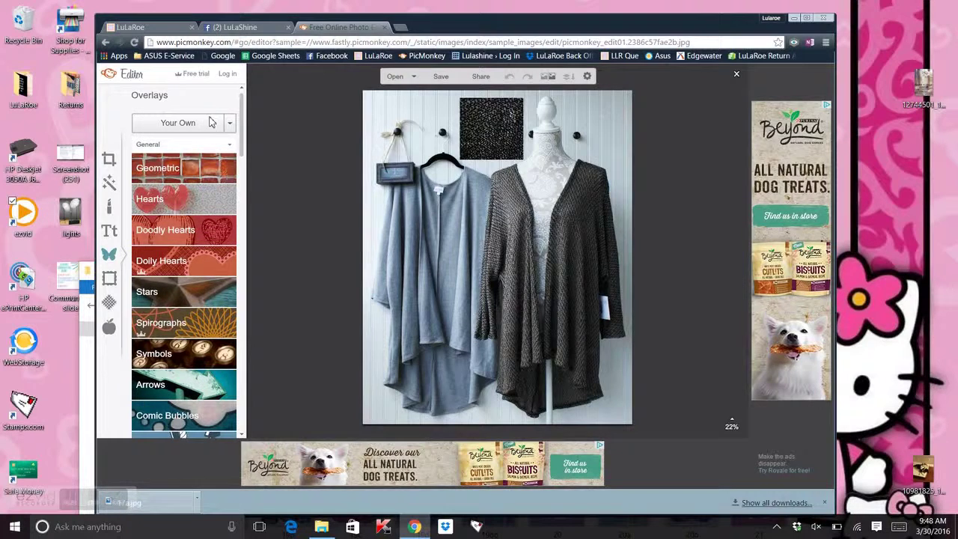
{"action": "left_click", "coordinate": [210, 122]}
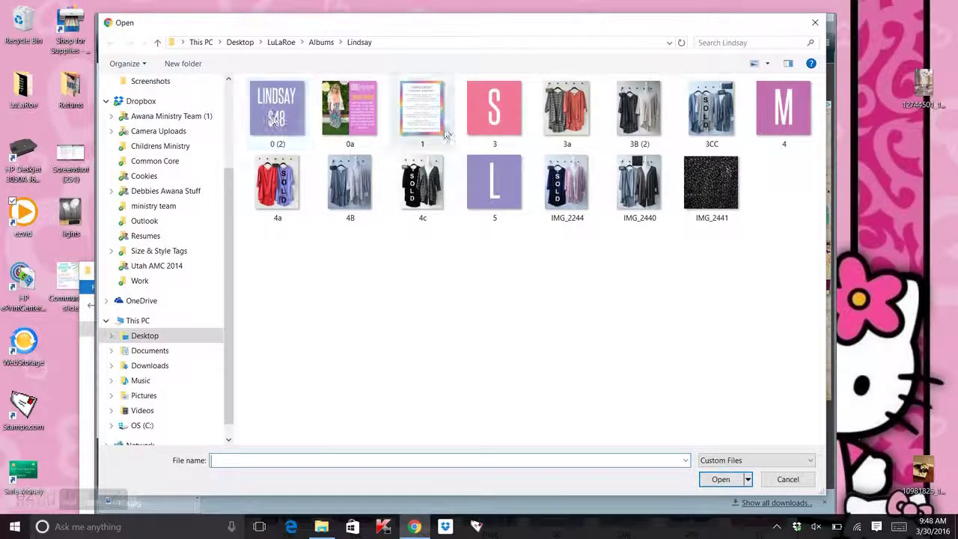
{"action": "left_click", "coordinate": [711, 174]}
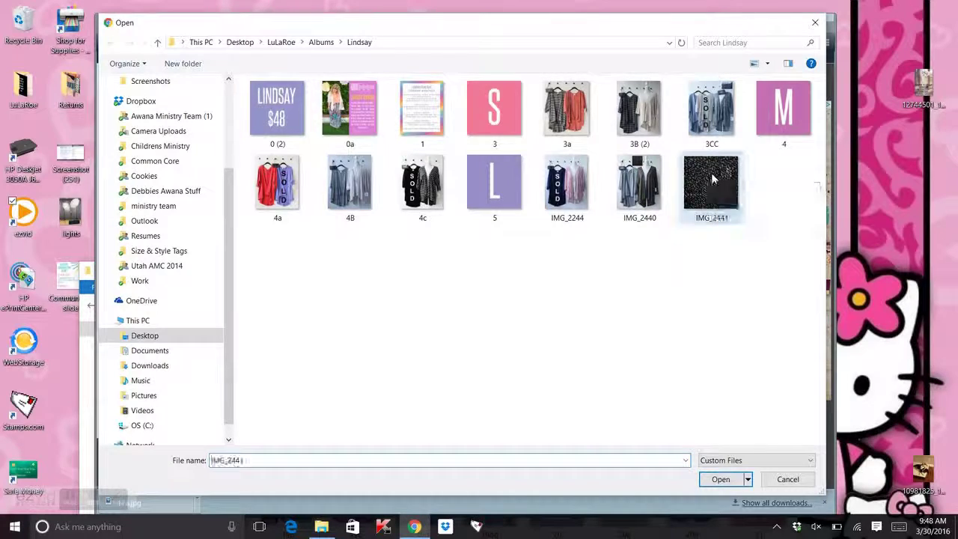
{"action": "left_click", "coordinate": [719, 481]}
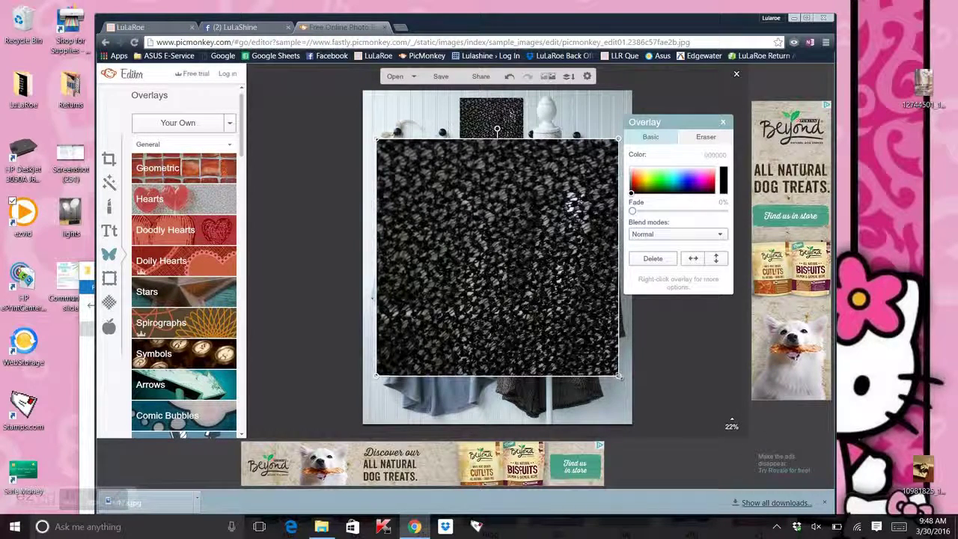
{"action": "left_click_drag", "start_coordinate": [618, 375], "coordinate": [439, 200]}
{"action": "left_click_drag", "start_coordinate": [401, 172], "coordinate": [403, 223]}
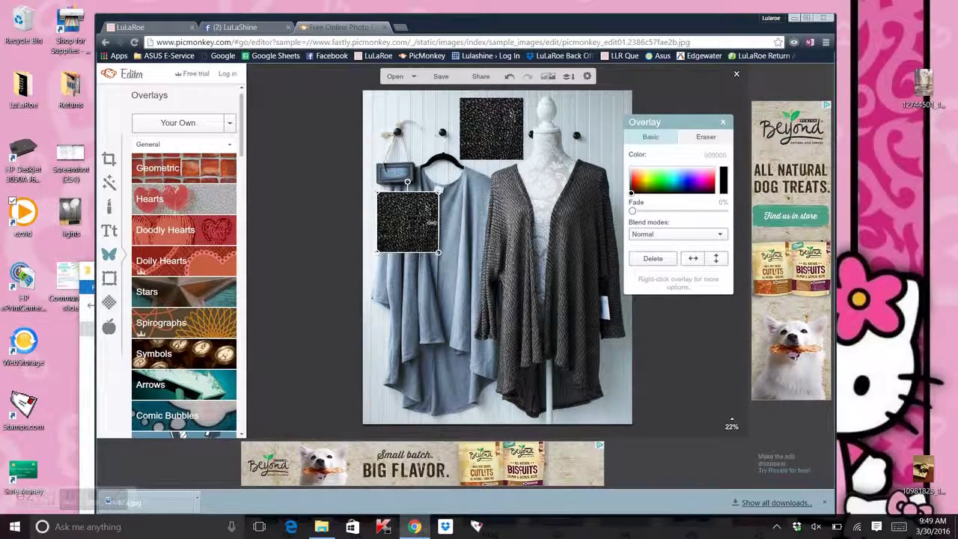
{"action": "left_click", "coordinate": [459, 232]}
{"action": "left_click", "coordinate": [410, 218]}
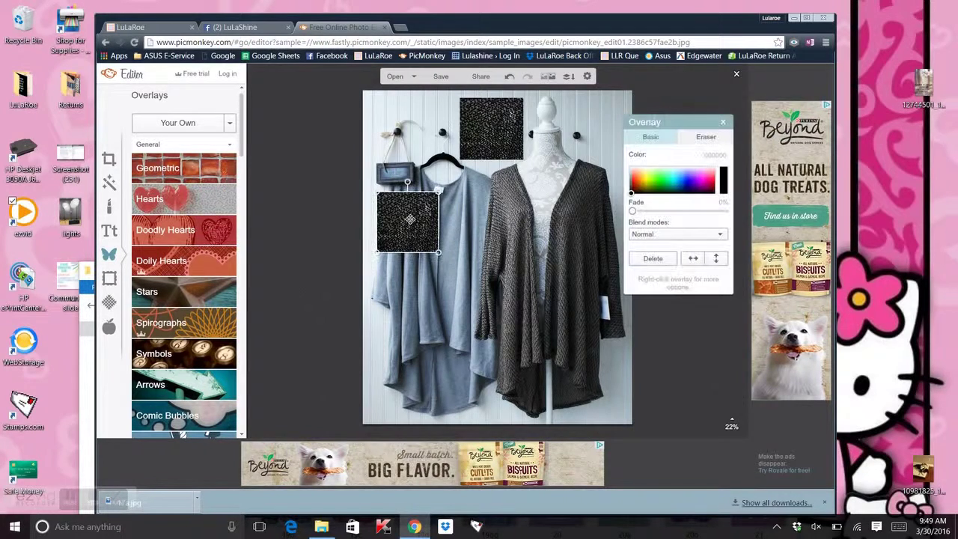
{"action": "key", "text": "Delete"}
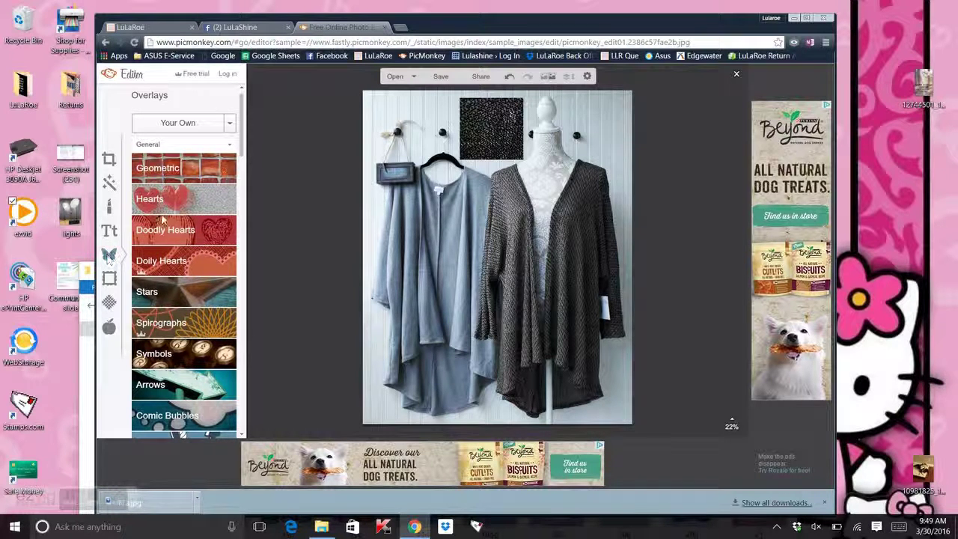
- Add a Geometric square, colour it bright green 46d400, and move it onto the dark cardigan's lower right
{"action": "left_click", "coordinate": [190, 170]}
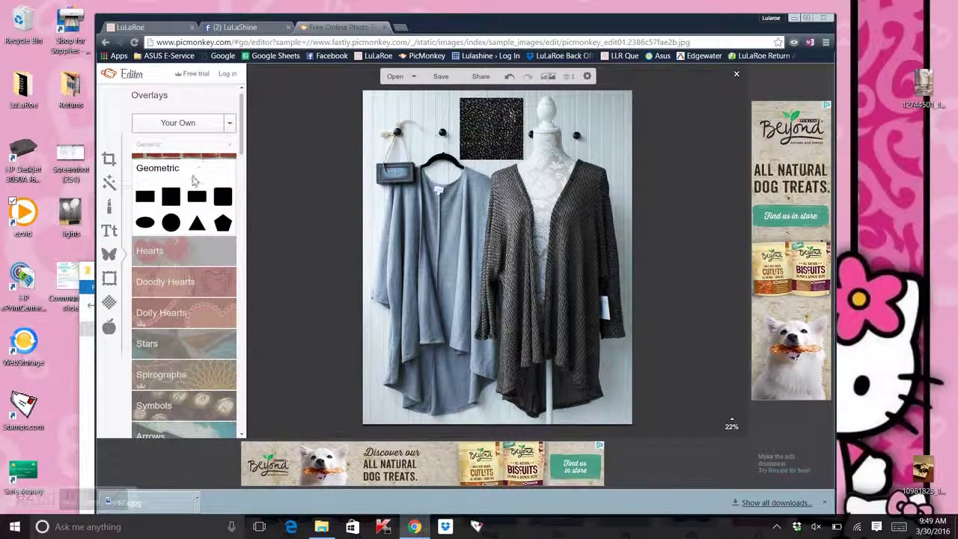
{"action": "left_click", "coordinate": [171, 196]}
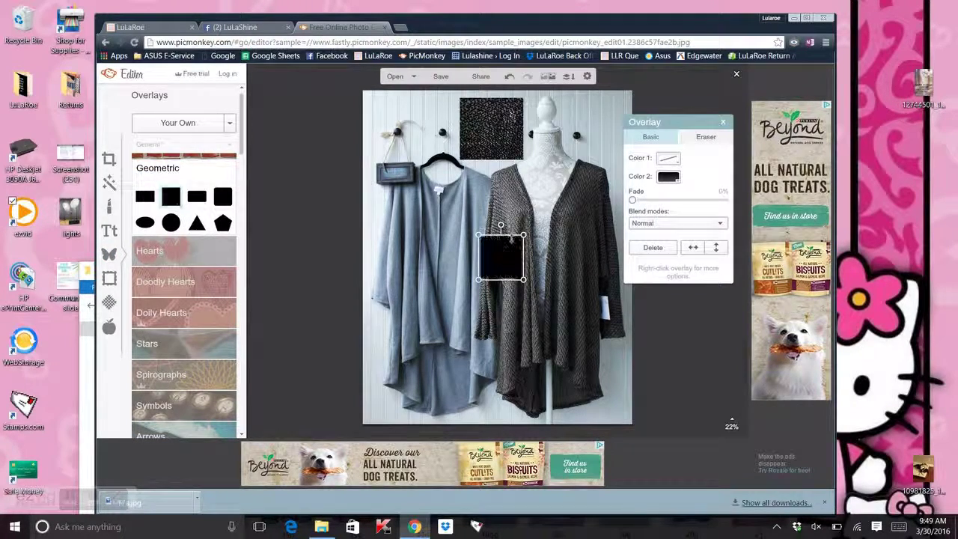
{"action": "left_click", "coordinate": [670, 178]}
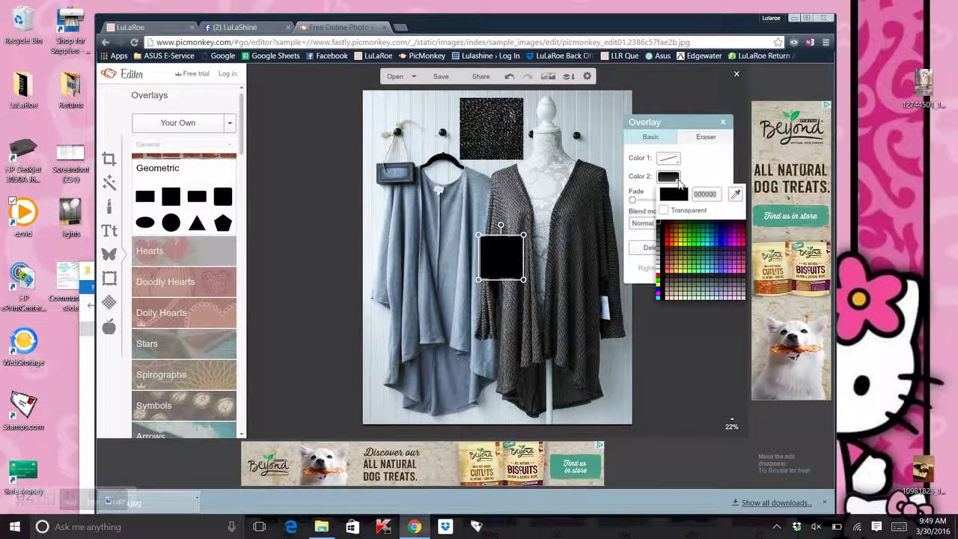
{"action": "left_click", "coordinate": [691, 238]}
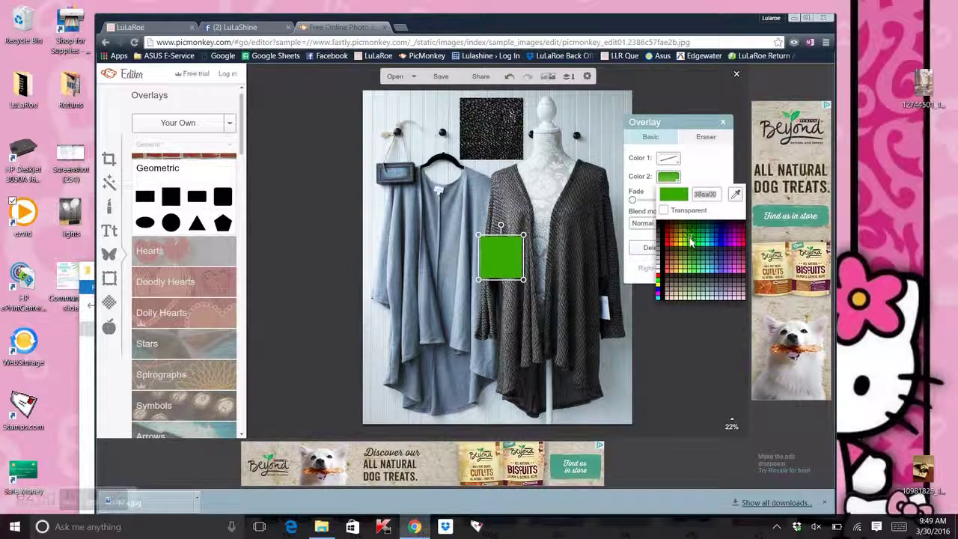
{"action": "left_click", "coordinate": [691, 241]}
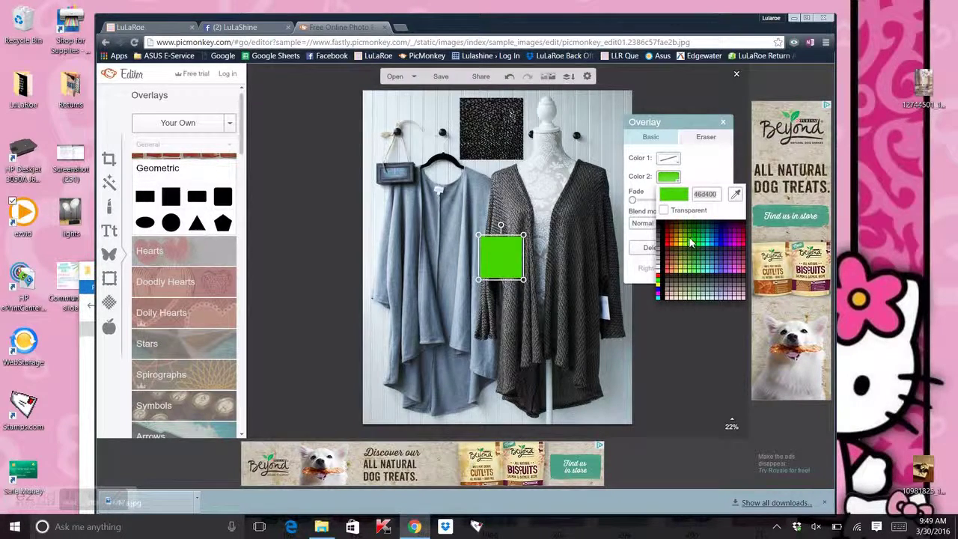
{"action": "left_click_drag", "start_coordinate": [502, 256], "coordinate": [496, 294]}
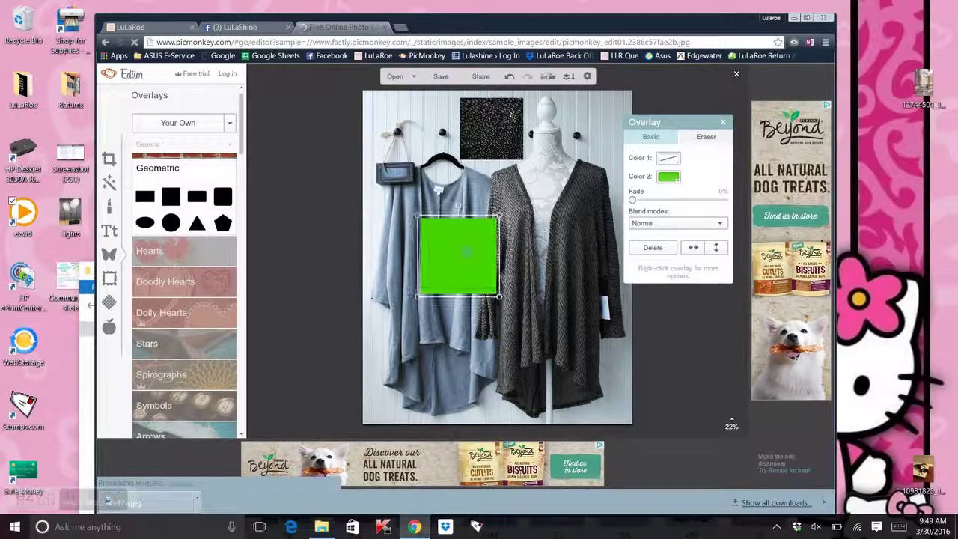
{"action": "left_click_drag", "start_coordinate": [464, 250], "coordinate": [586, 362]}
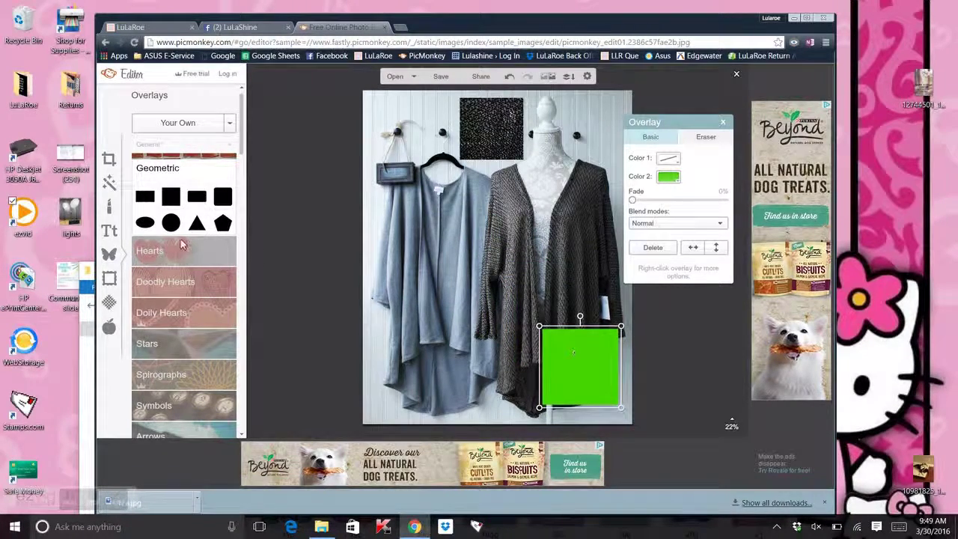
- Load the glitter image IMG_2441 as an overlay from your own images
{"action": "left_click", "coordinate": [188, 126]}
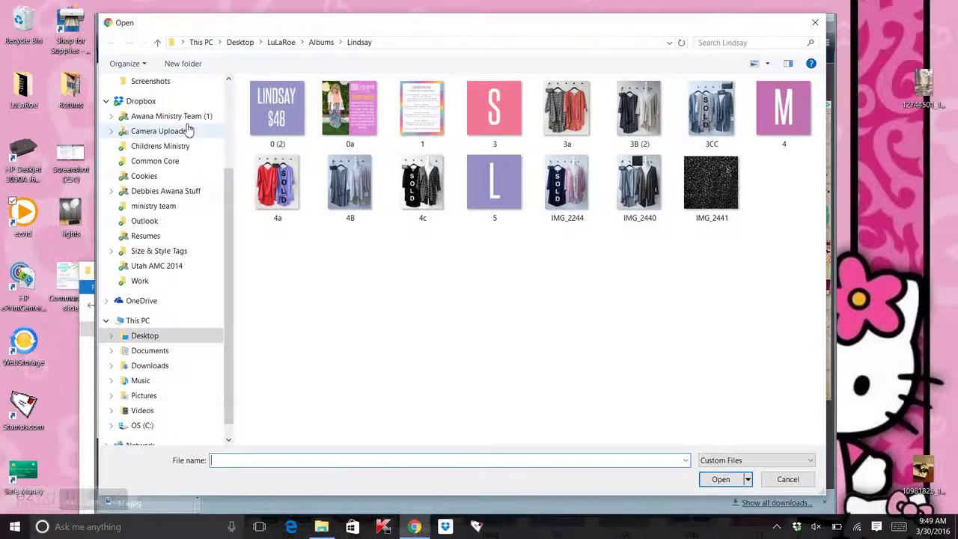
{"action": "left_click", "coordinate": [711, 183]}
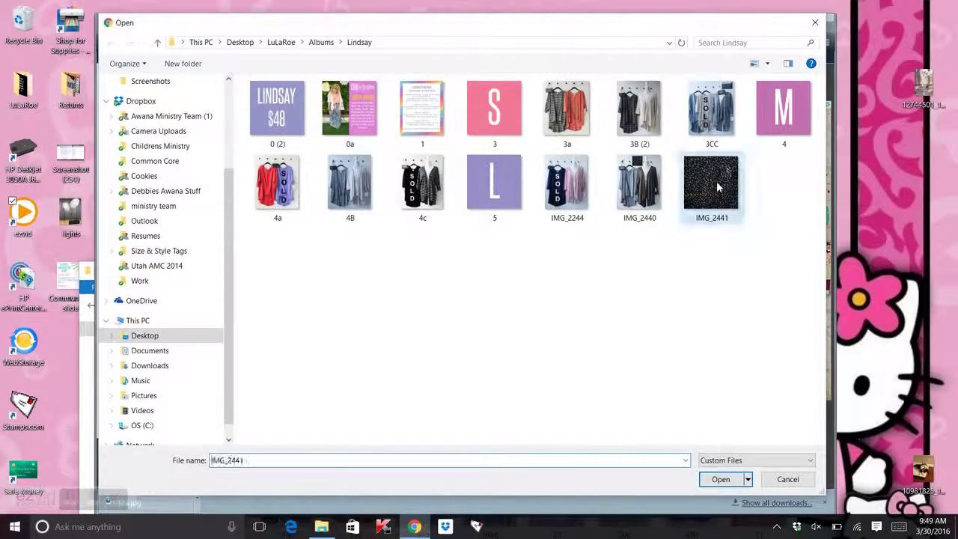
{"action": "left_click", "coordinate": [721, 480]}
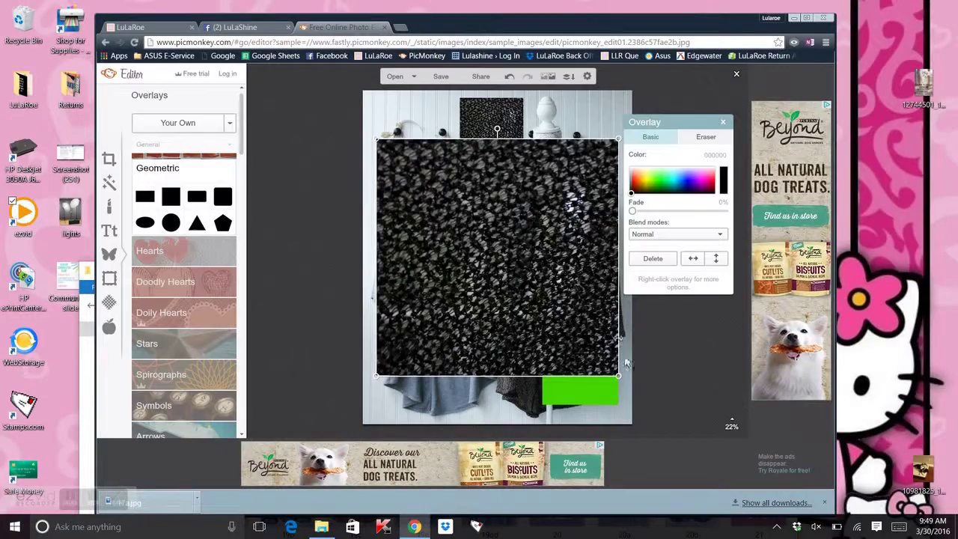
- Shrink the glitter overlay and fit it inside the green square, leaving a green border
{"action": "left_click_drag", "start_coordinate": [618, 376], "coordinate": [442, 203]}
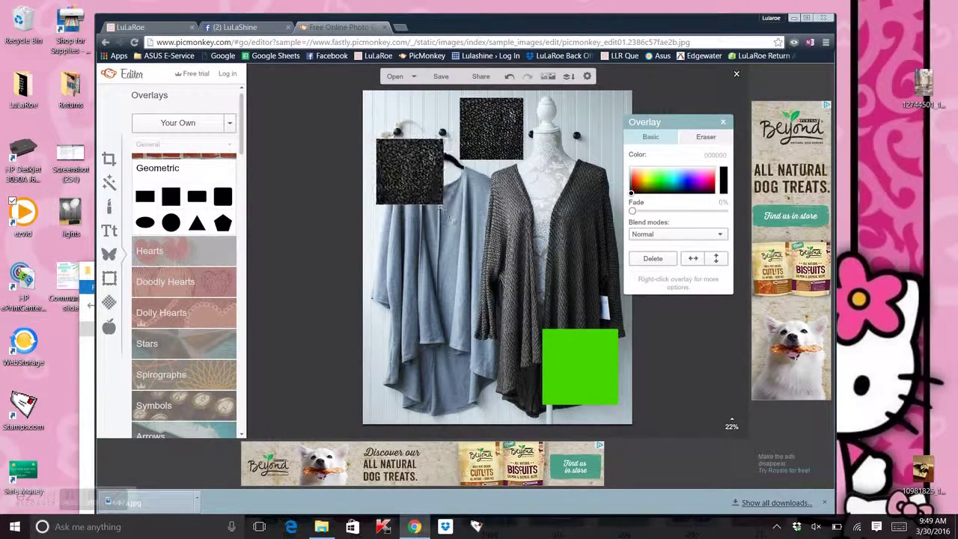
{"action": "left_click_drag", "start_coordinate": [397, 164], "coordinate": [574, 364]}
{"action": "right_click", "coordinate": [500, 381]}
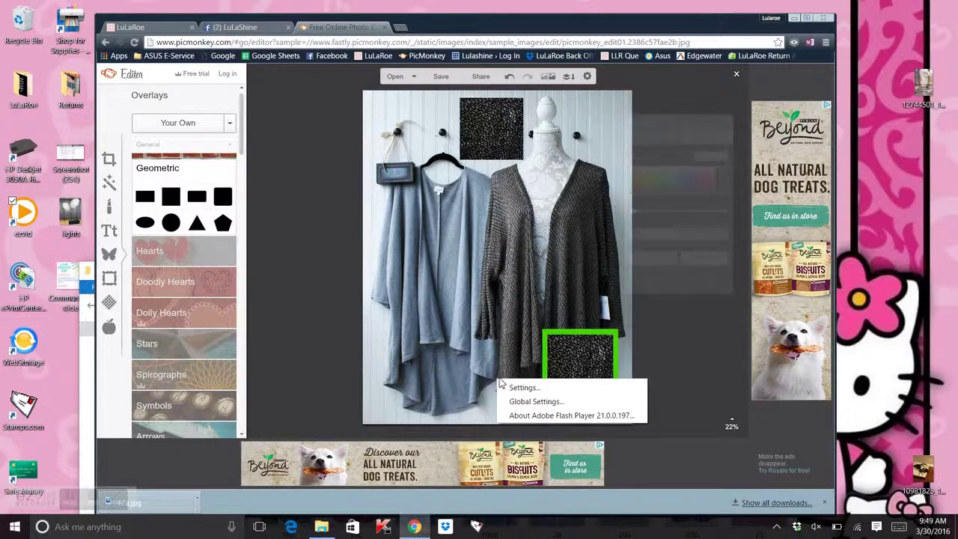
{"action": "right_click", "coordinate": [615, 225]}
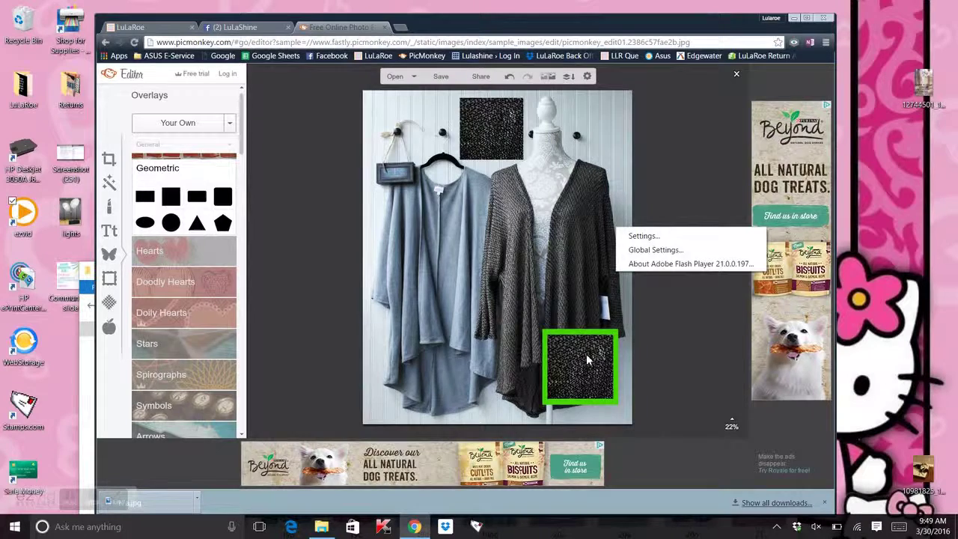
{"action": "mouse_move", "coordinate": [587, 356]}
{"action": "left_mouse_down"}
{"action": "mouse_move", "coordinate": [548, 248]}
{"action": "mouse_move", "coordinate": [585, 360]}
{"action": "left_mouse_up"}
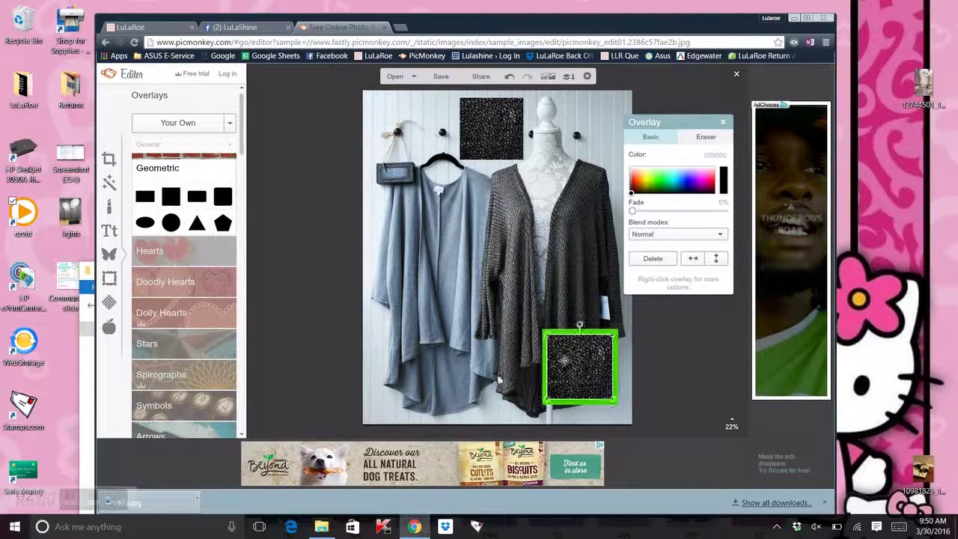
{"action": "left_click", "coordinate": [469, 388]}
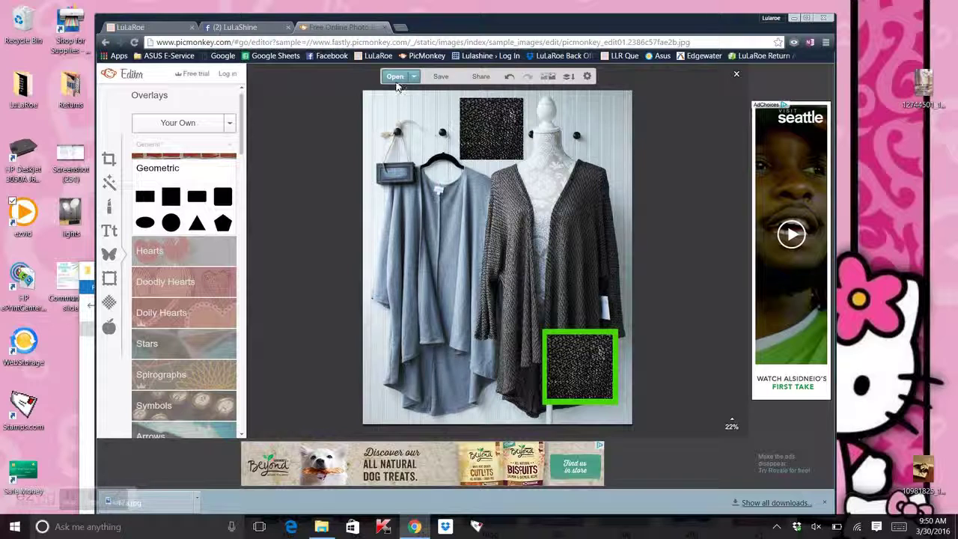
- Discard the unsaved edits, browse to LuLaRoe > Logo > squares, and open image 58
{"action": "left_click", "coordinate": [395, 77]}
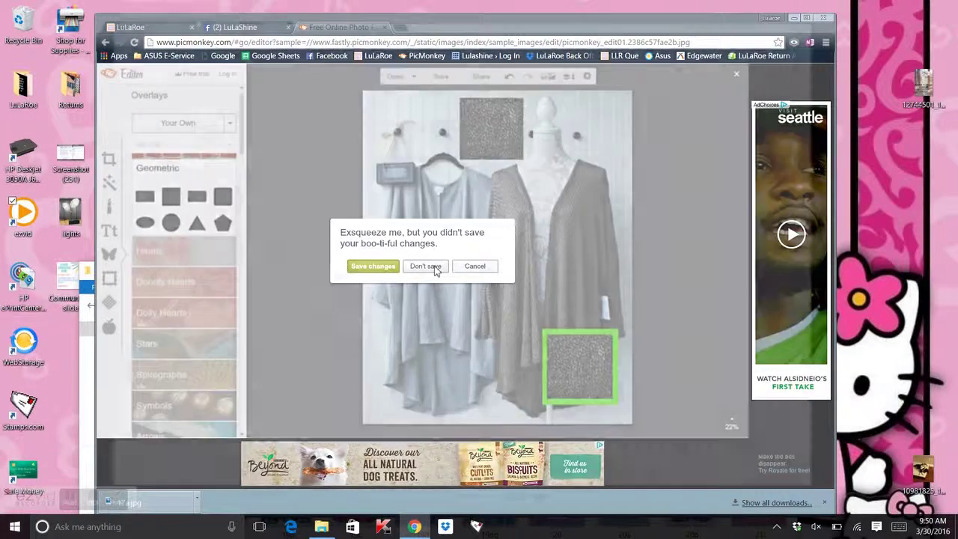
{"action": "left_click", "coordinate": [434, 267]}
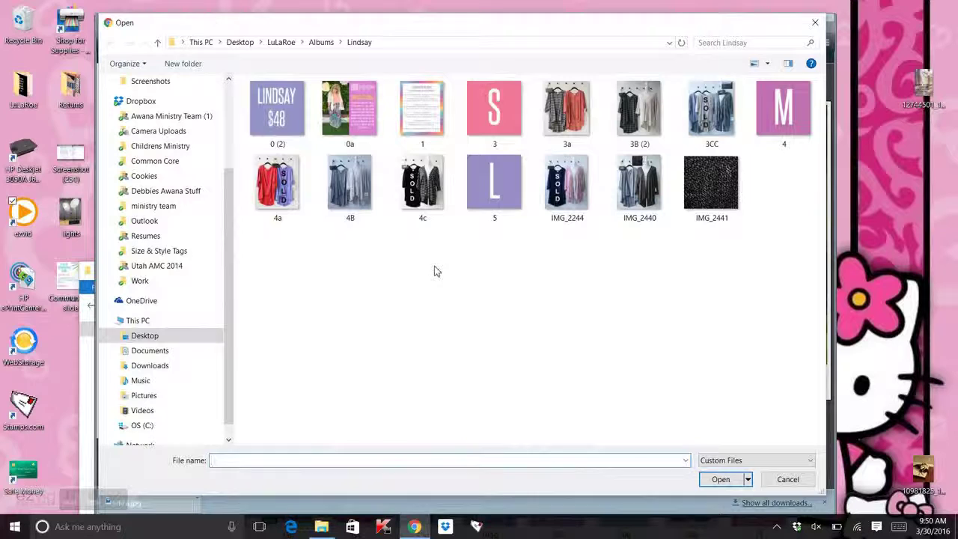
{"action": "left_click", "coordinate": [320, 43]}
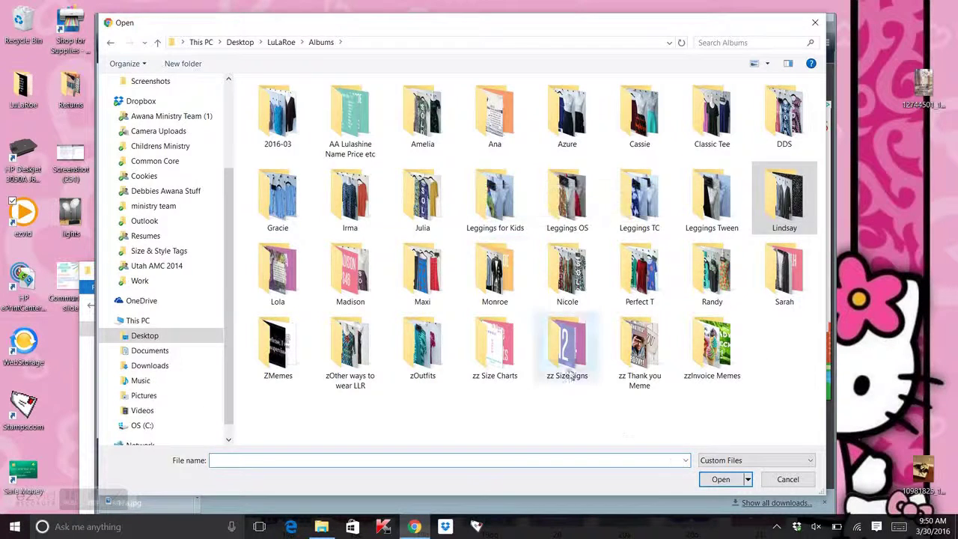
{"action": "left_click", "coordinate": [279, 43]}
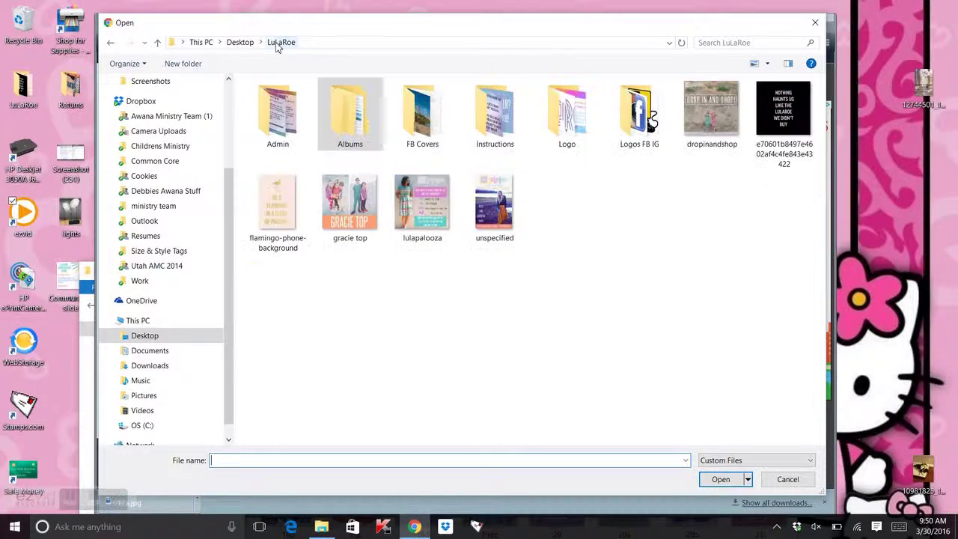
{"action": "double_click", "coordinate": [575, 141]}
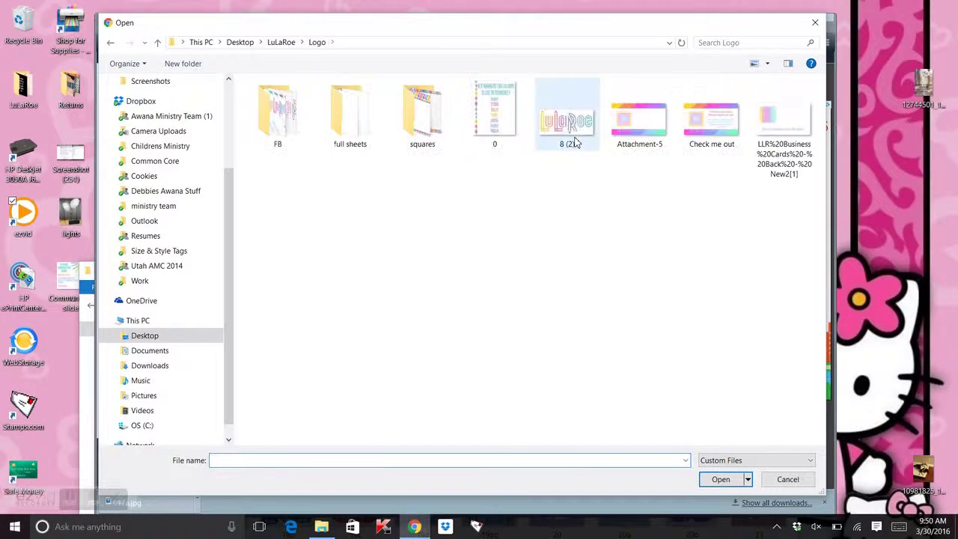
{"action": "double_click", "coordinate": [416, 114]}
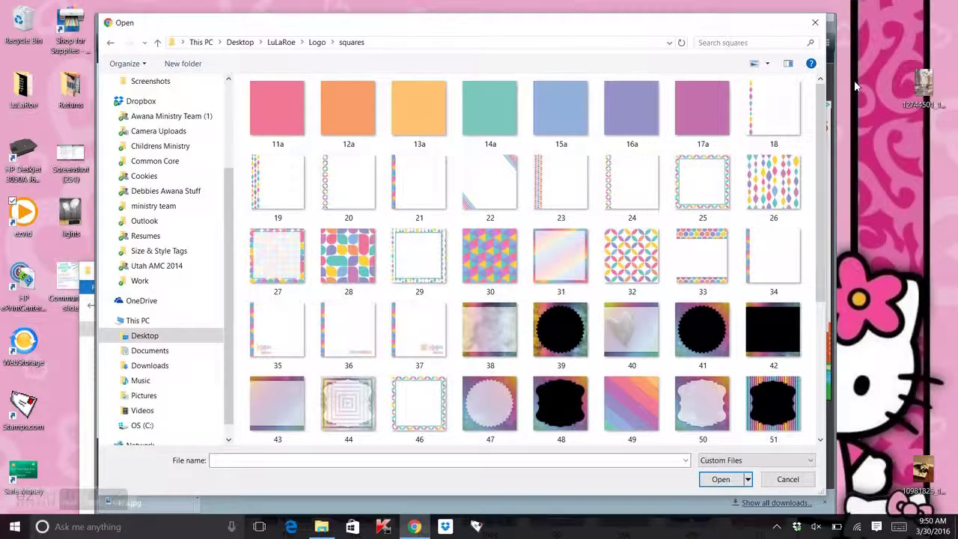
{"action": "left_click_drag", "start_coordinate": [821, 117], "coordinate": [835, 213]}
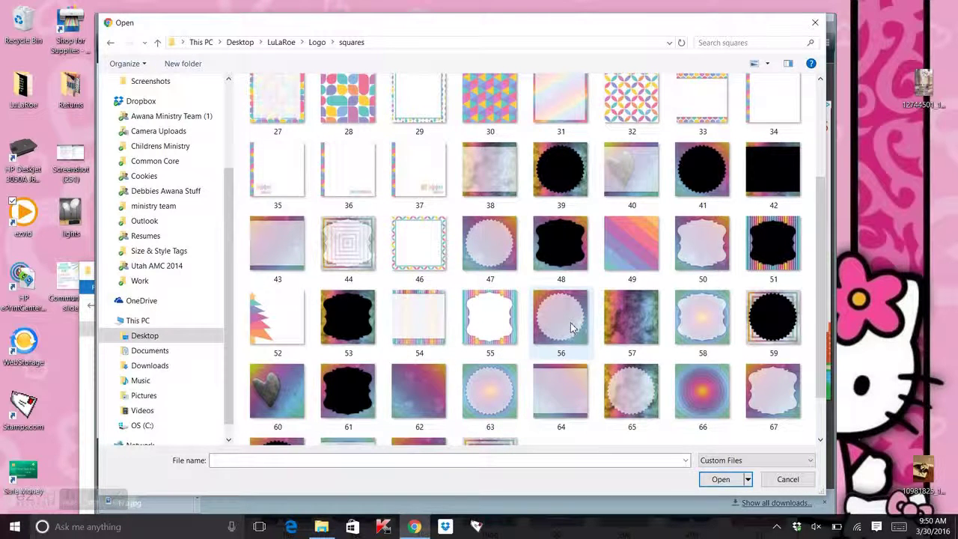
{"action": "left_click", "coordinate": [702, 322]}
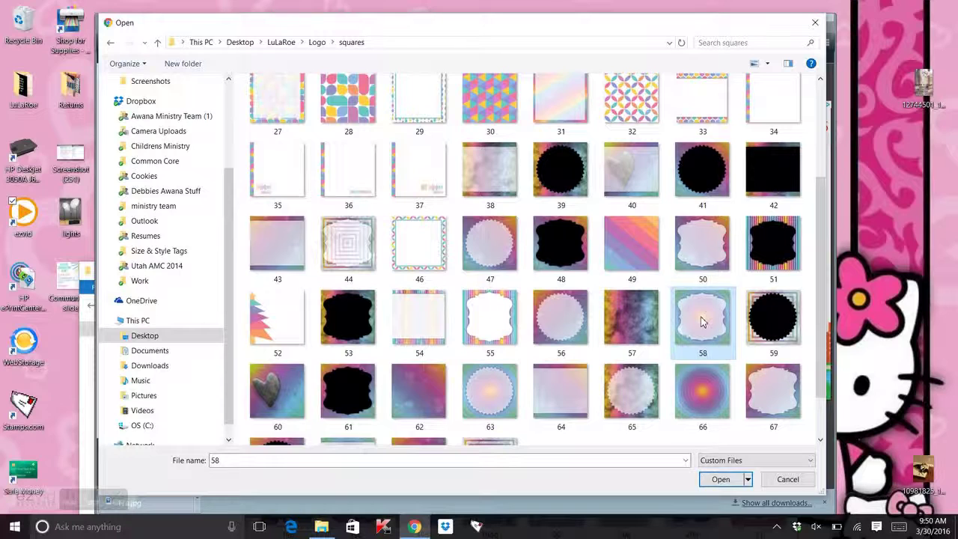
{"action": "left_click", "coordinate": [720, 480]}
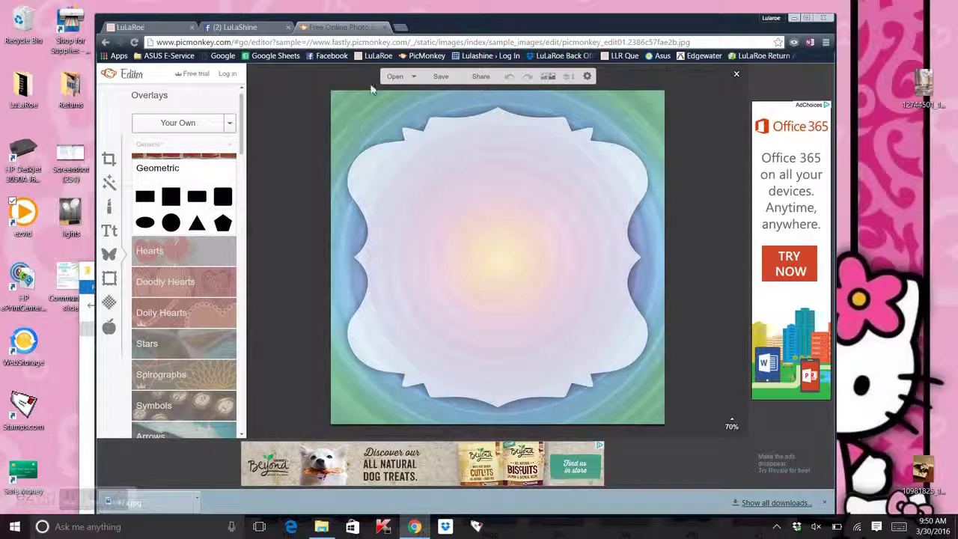
- Replace it by opening the diagonal rainbow-stripe image 49
{"action": "left_click", "coordinate": [392, 77]}
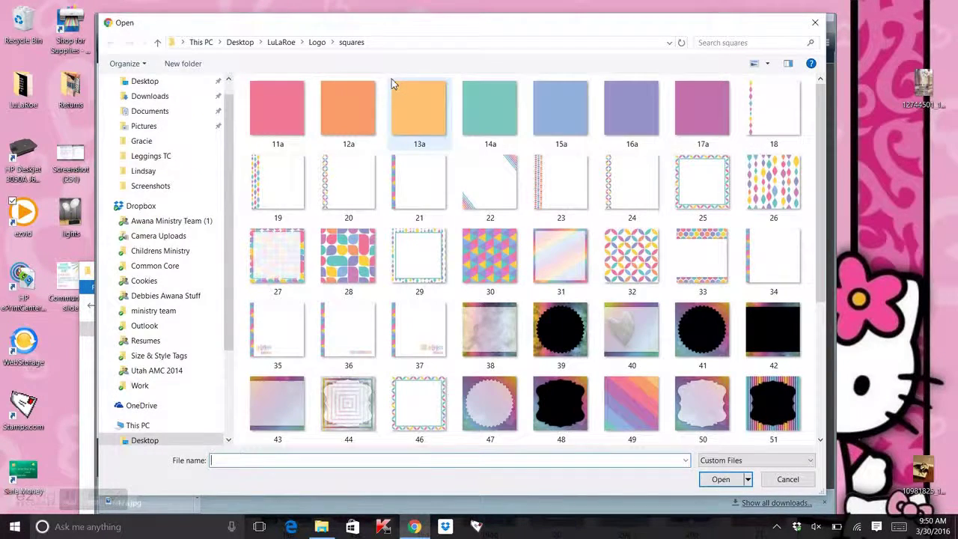
{"action": "left_click", "coordinate": [629, 404]}
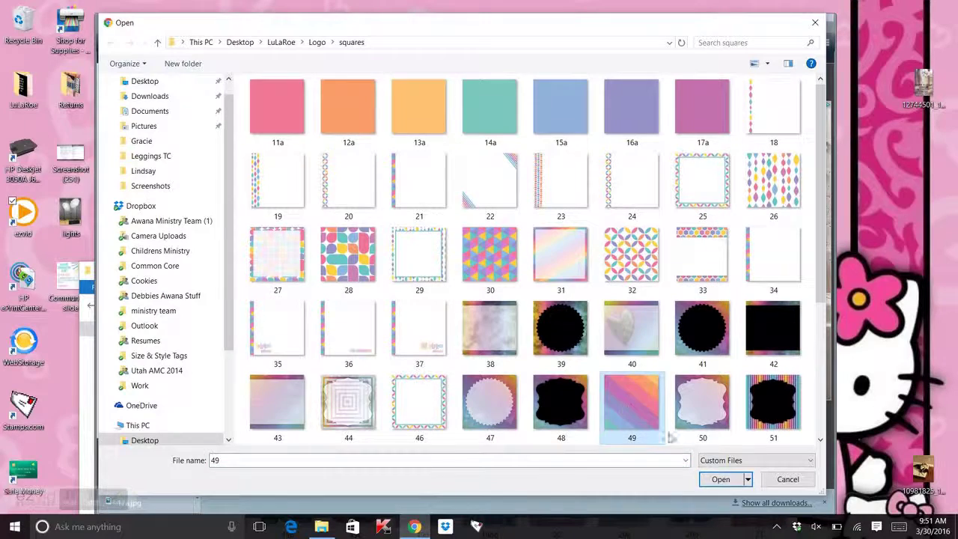
{"action": "left_click", "coordinate": [724, 480]}
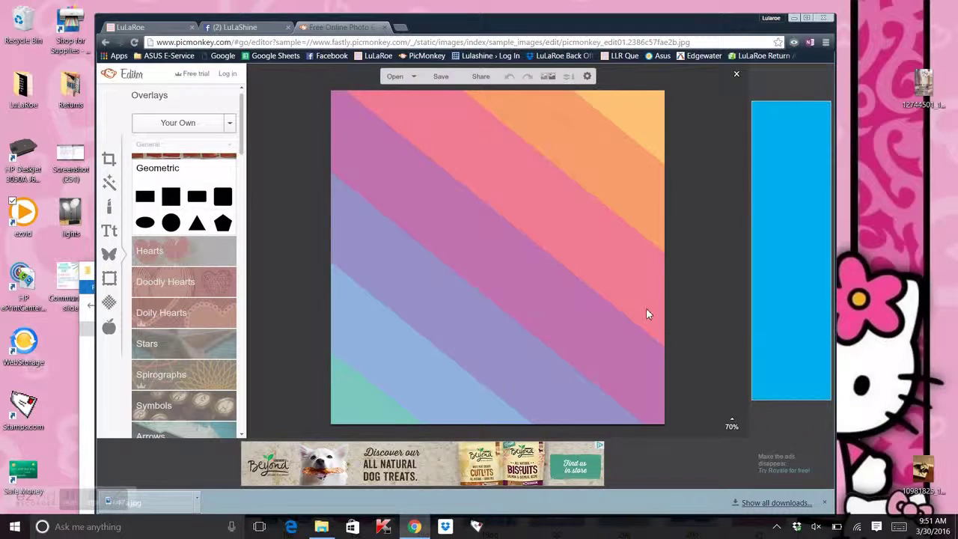
- Add a square geometric overlay over the centre of the stripes and colour it white
{"action": "left_click", "coordinate": [171, 198]}
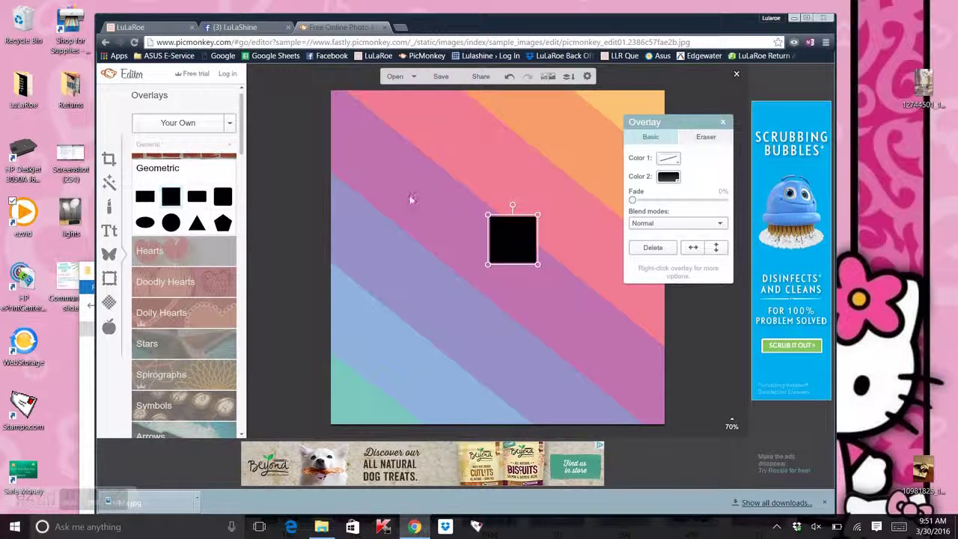
{"action": "left_click_drag", "start_coordinate": [513, 237], "coordinate": [608, 441]}
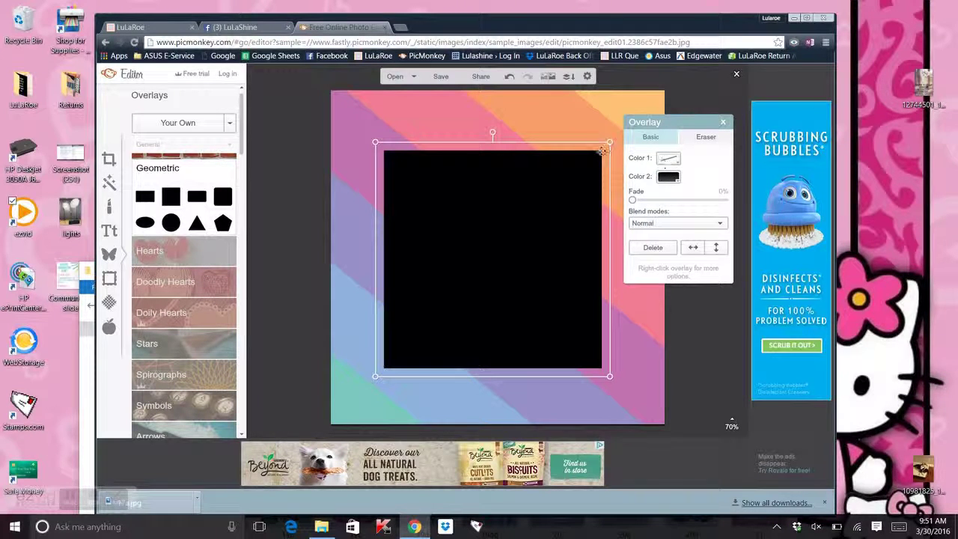
{"action": "left_click", "coordinate": [668, 177]}
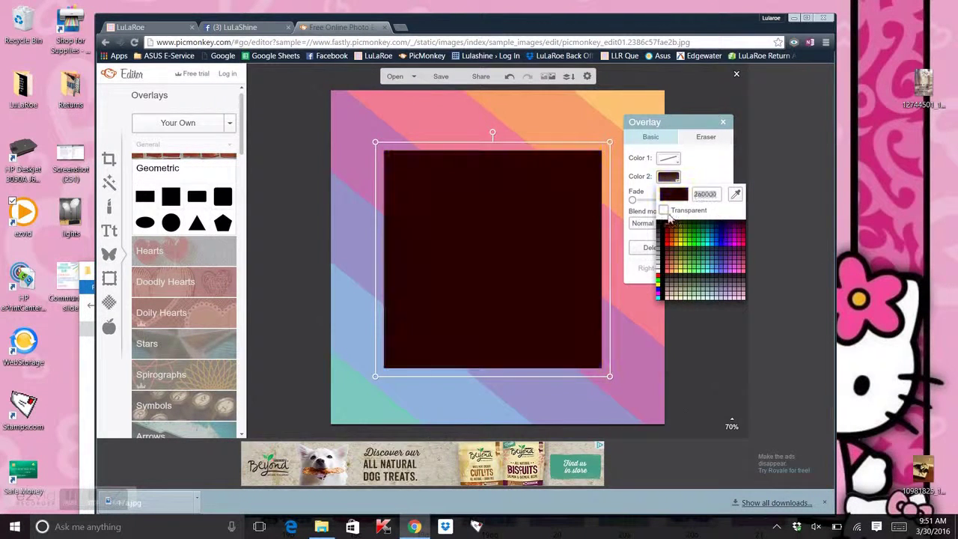
{"action": "left_click", "coordinate": [663, 275]}
{"action": "left_click", "coordinate": [705, 325]}
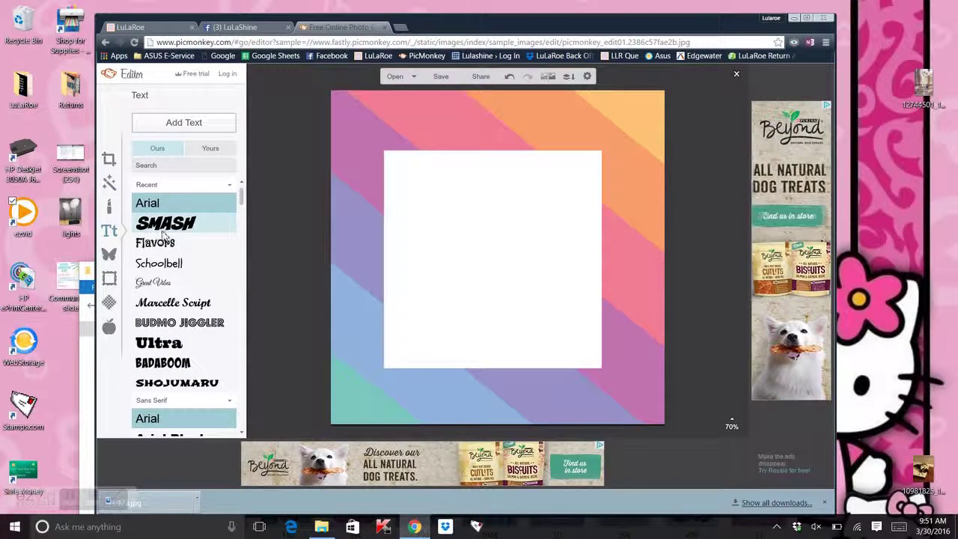
- Add a Budmo Jiggler text box high on the white square, sampling teal as its colour
{"action": "left_click", "coordinate": [151, 322]}
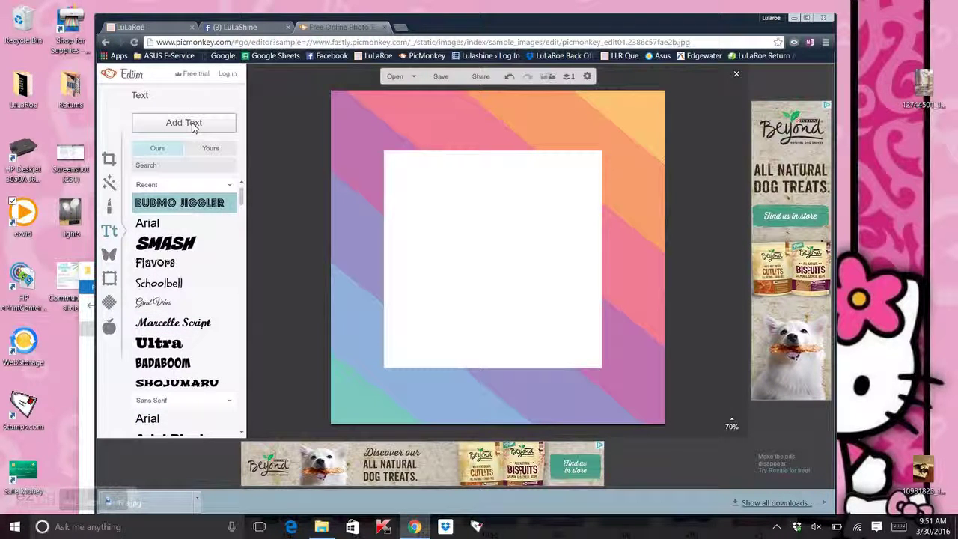
{"action": "left_click", "coordinate": [192, 127]}
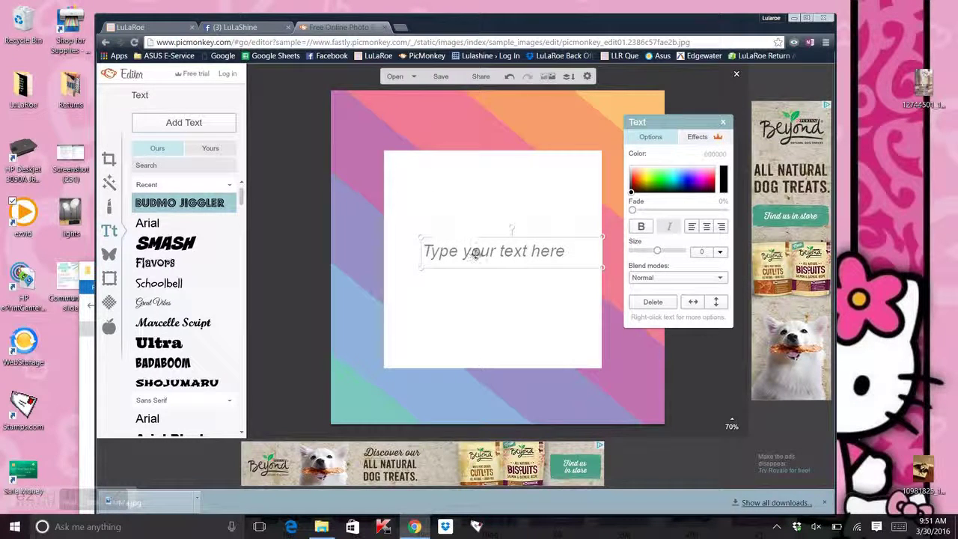
{"action": "left_click_drag", "start_coordinate": [472, 253], "coordinate": [453, 224]}
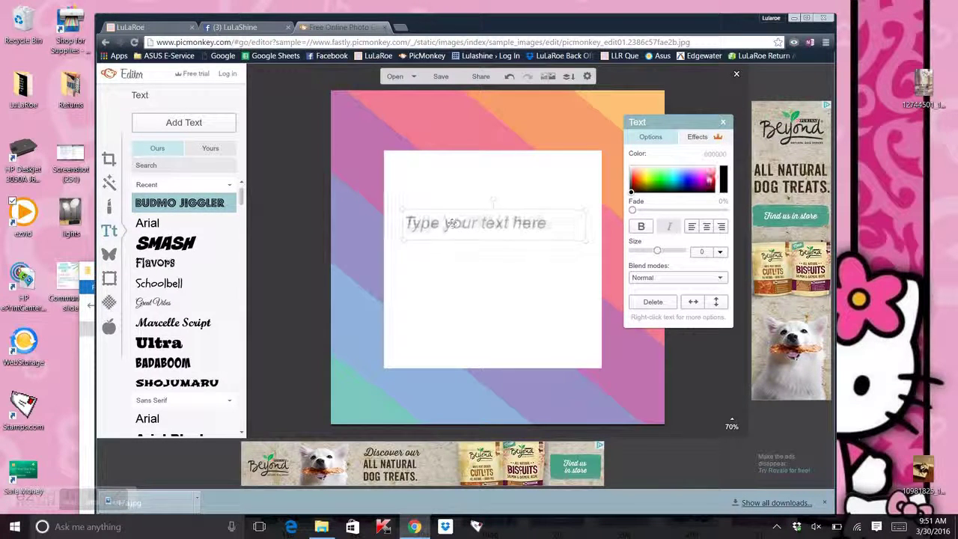
{"action": "double_click", "coordinate": [725, 153]}
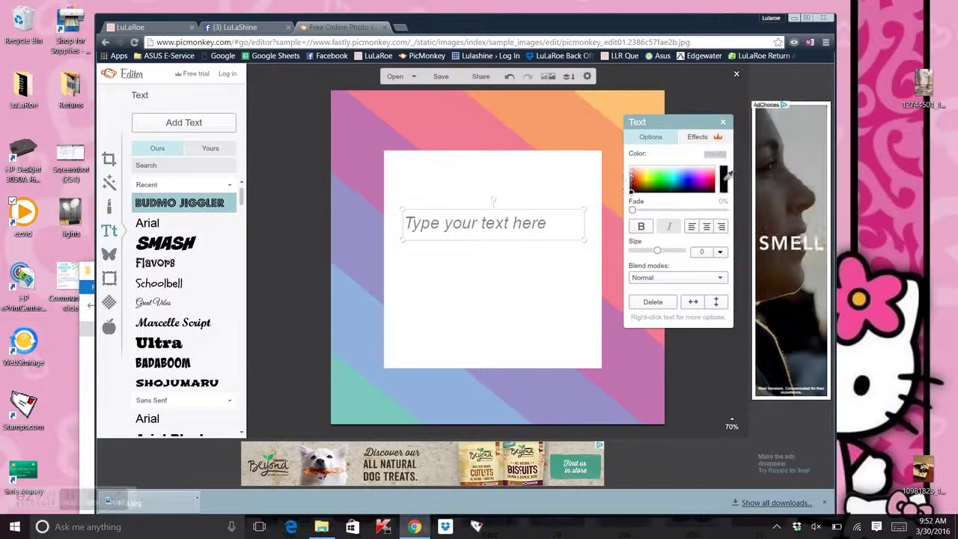
{"action": "left_click", "coordinate": [727, 174]}
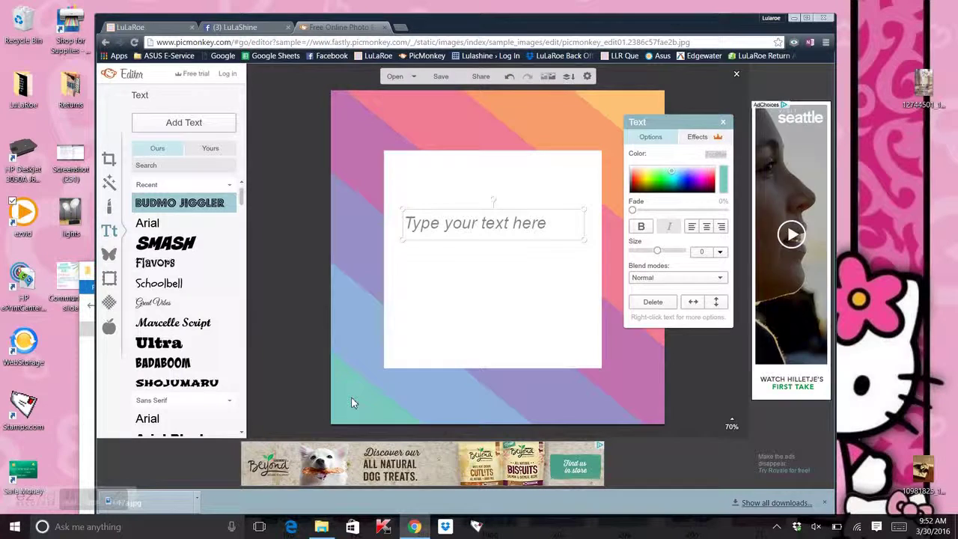
- Type 'HELLO!!', centre-align it and stretch the box across the white square
{"action": "left_click", "coordinate": [430, 219]}
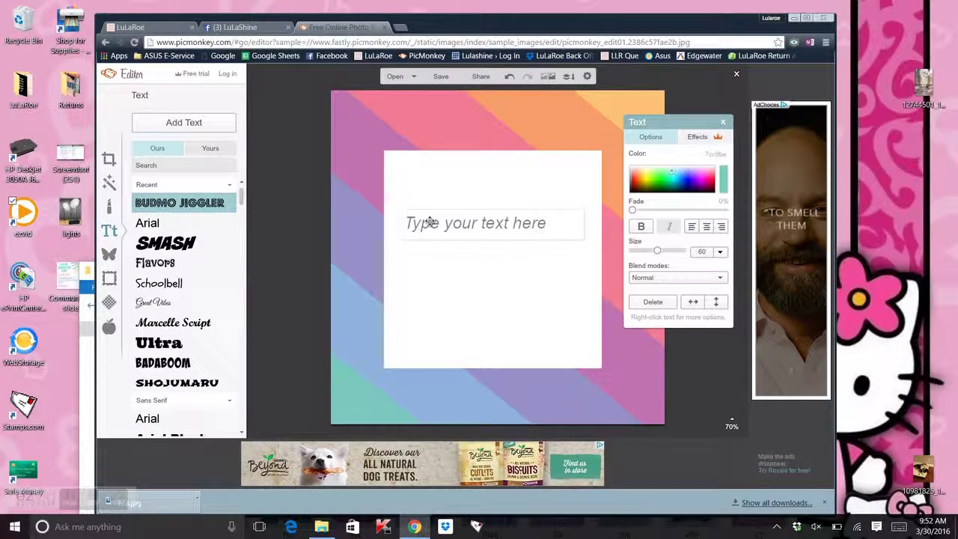
{"action": "type", "text": "HELLO"}
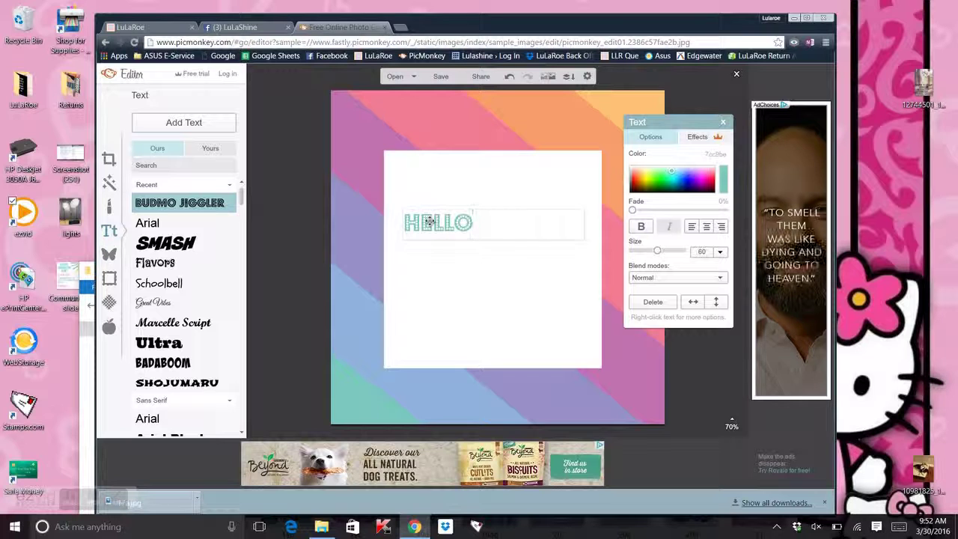
{"action": "type", "text": "!!"}
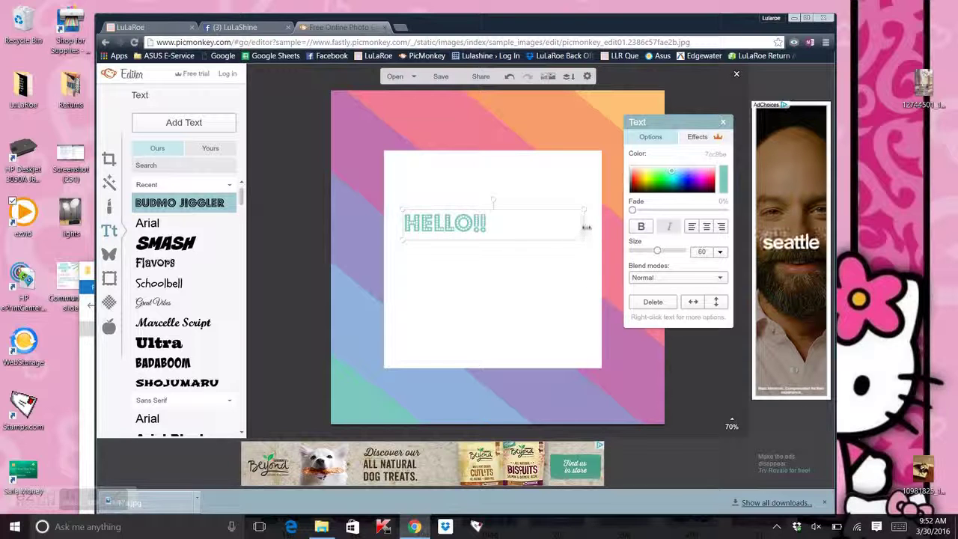
{"action": "left_click_drag", "start_coordinate": [586, 227], "coordinate": [512, 223]}
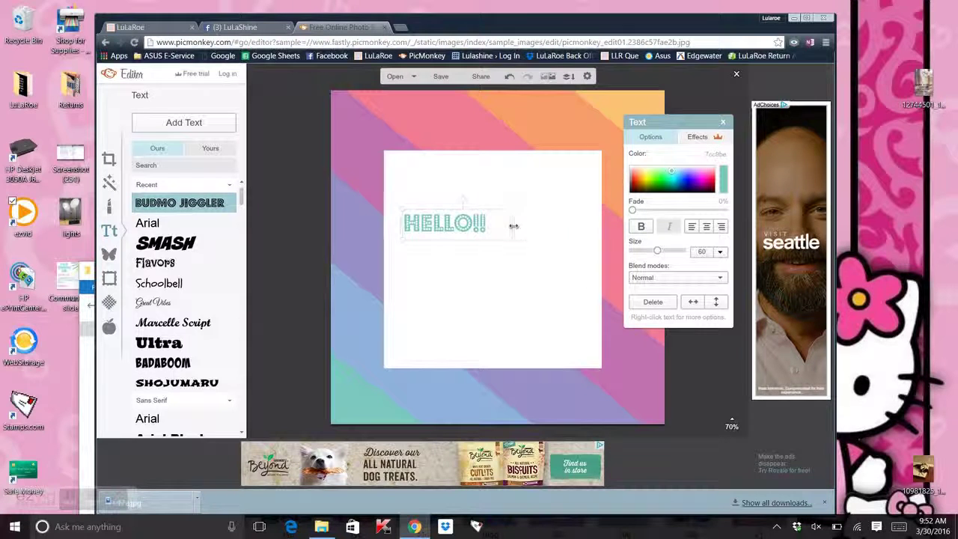
{"action": "left_click", "coordinate": [706, 228]}
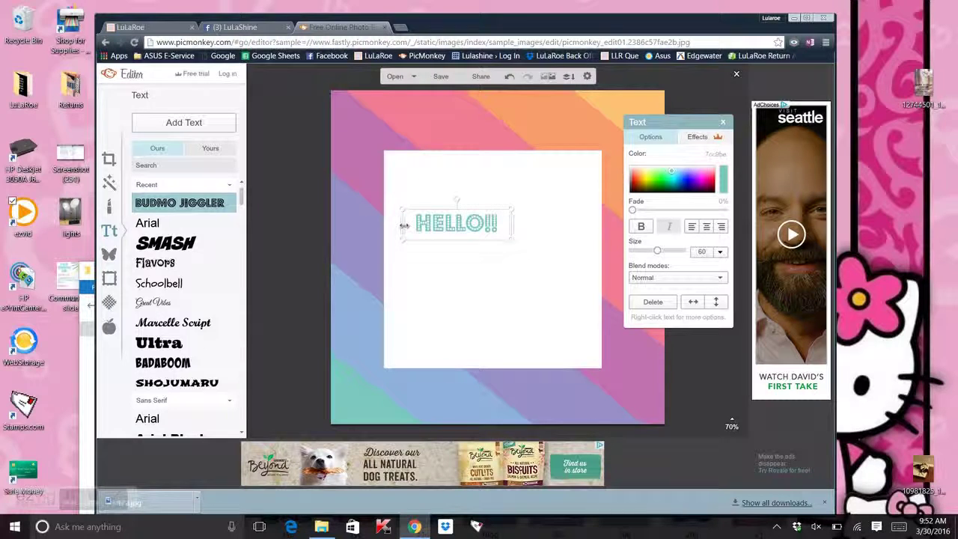
{"action": "left_click_drag", "start_coordinate": [403, 225], "coordinate": [388, 224]}
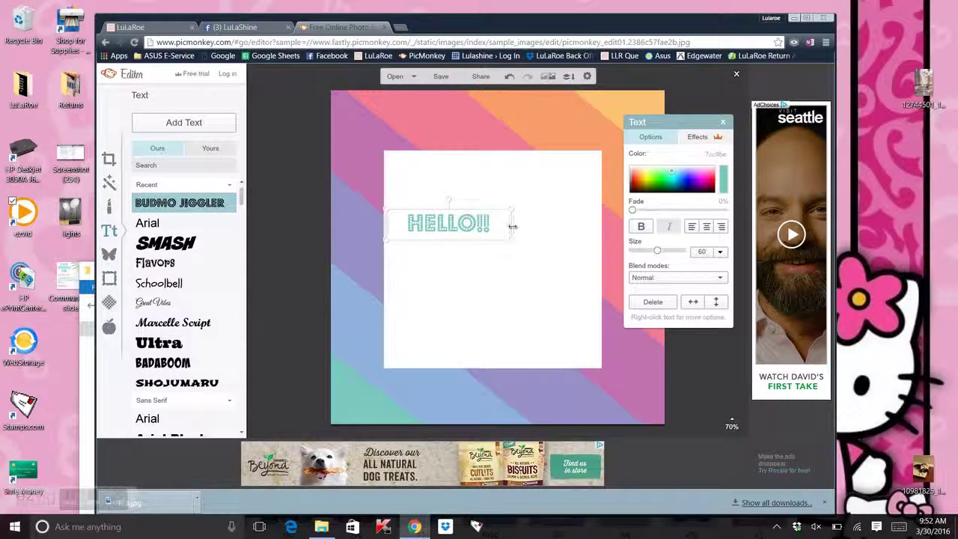
{"action": "left_click_drag", "start_coordinate": [511, 225], "coordinate": [601, 225]}
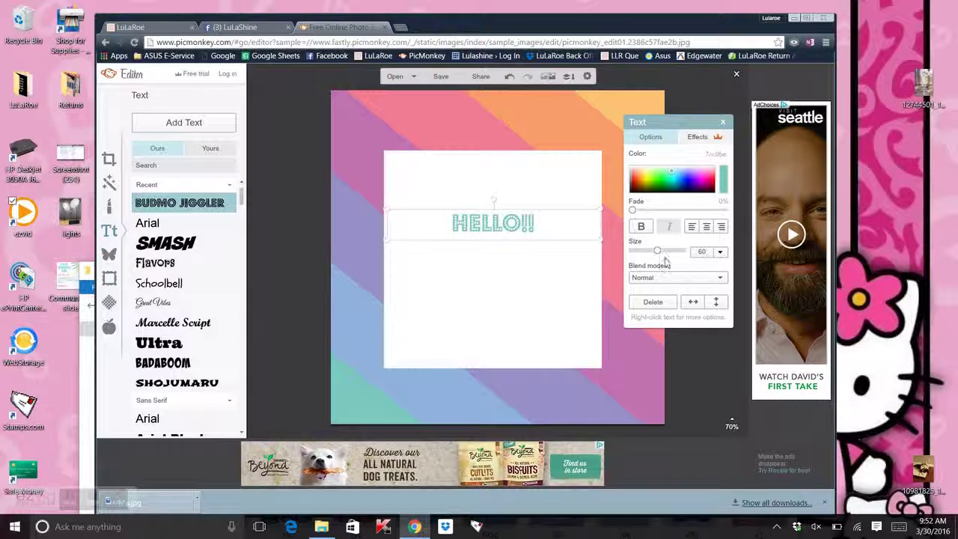
- Nudge the white square slightly and send it one layer backward
{"action": "left_click", "coordinate": [554, 265]}
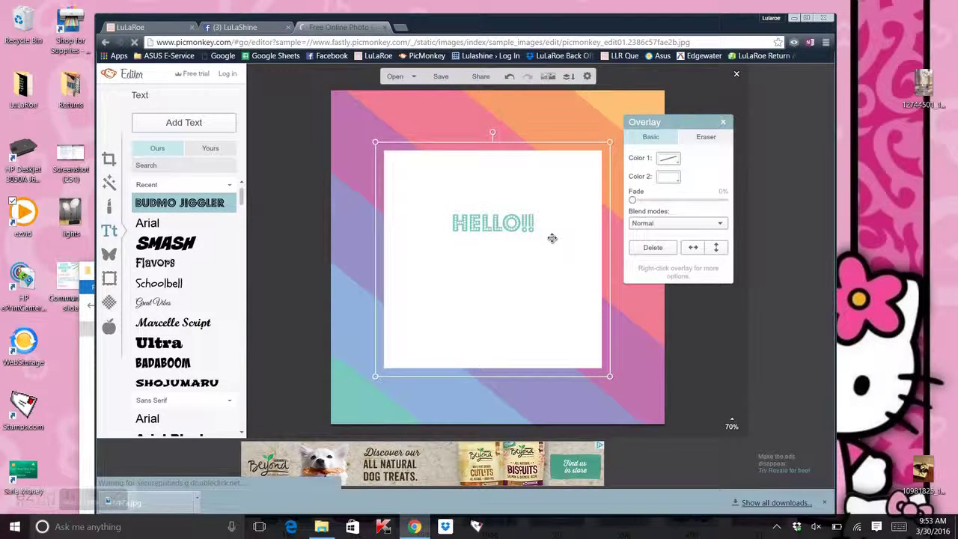
{"action": "left_click_drag", "start_coordinate": [483, 229], "coordinate": [486, 232]}
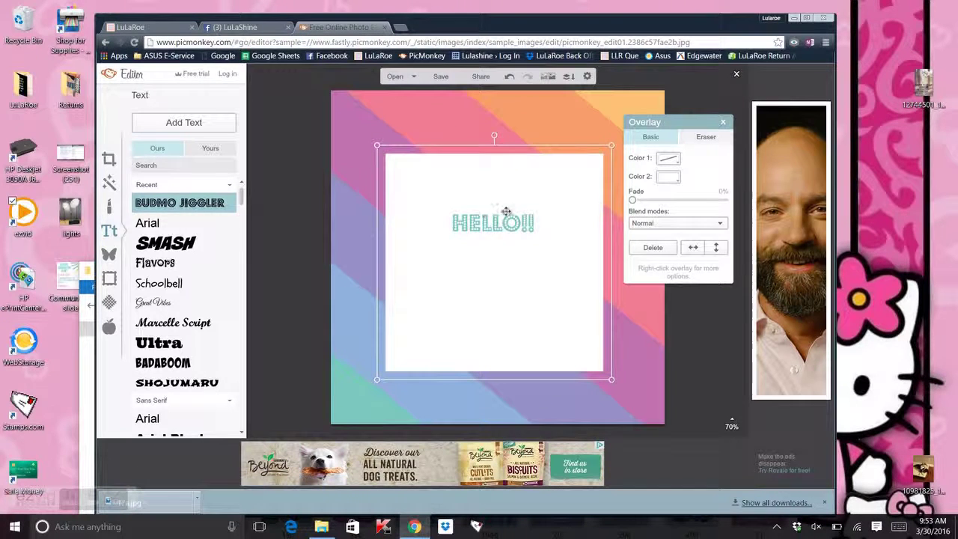
{"action": "left_click", "coordinate": [723, 121]}
{"action": "left_click", "coordinate": [499, 214]}
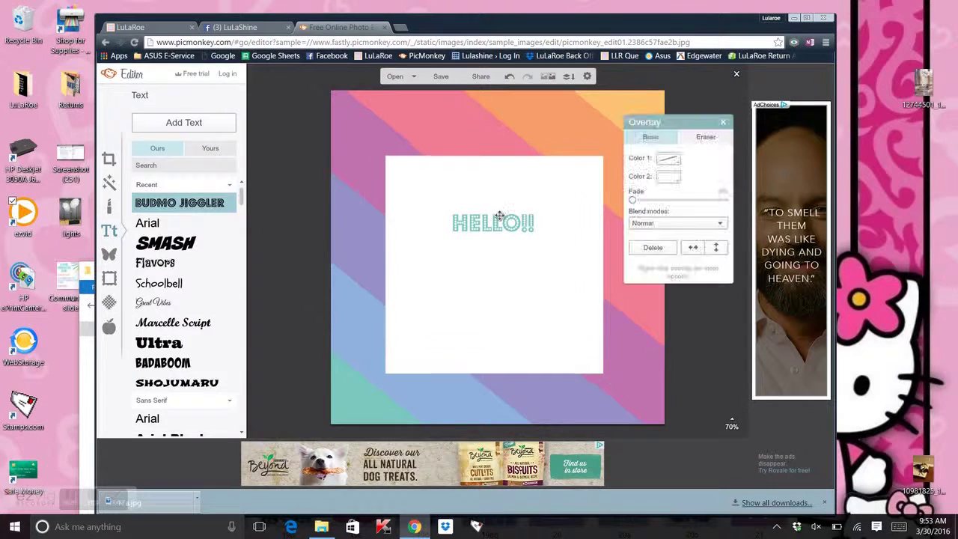
{"action": "right_click", "coordinate": [499, 222]}
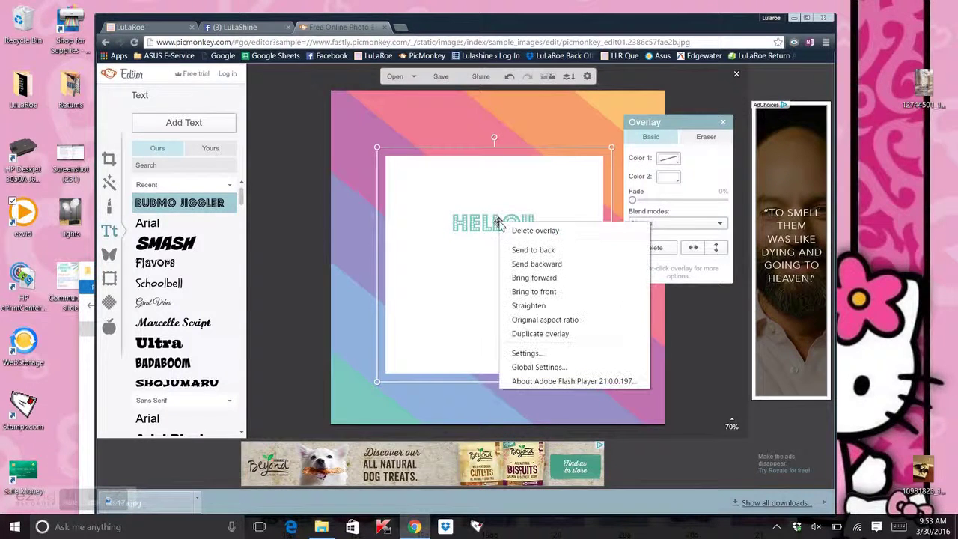
{"action": "left_click", "coordinate": [539, 264]}
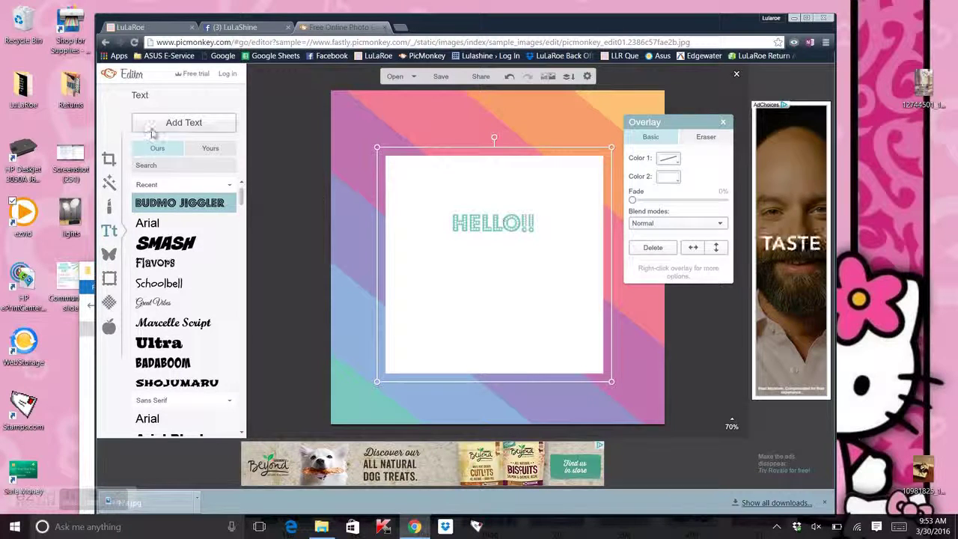
- Add pink 'CRAZY' text below HELLO!!, enlarged to size 120 with bold turned off
{"action": "left_click", "coordinate": [197, 126]}
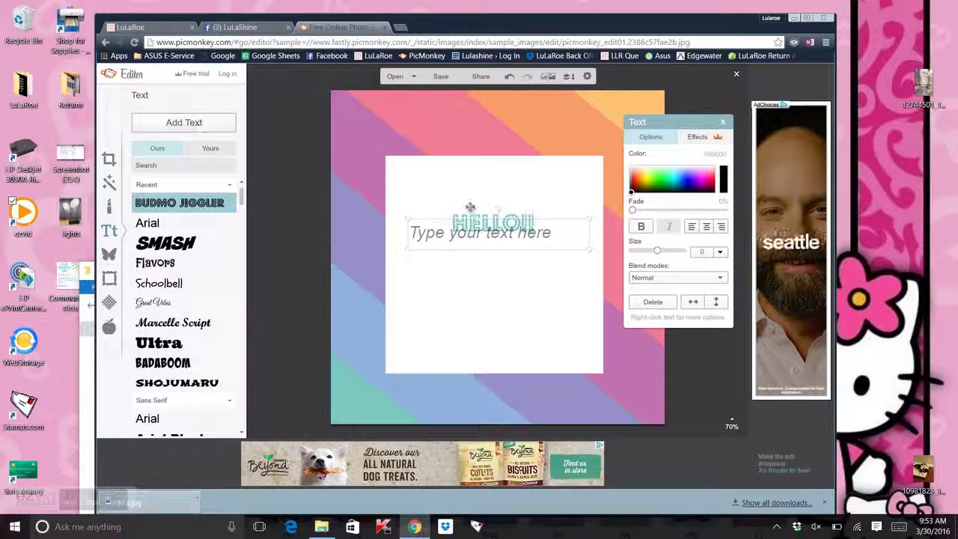
{"action": "left_click_drag", "start_coordinate": [471, 239], "coordinate": [471, 289]}
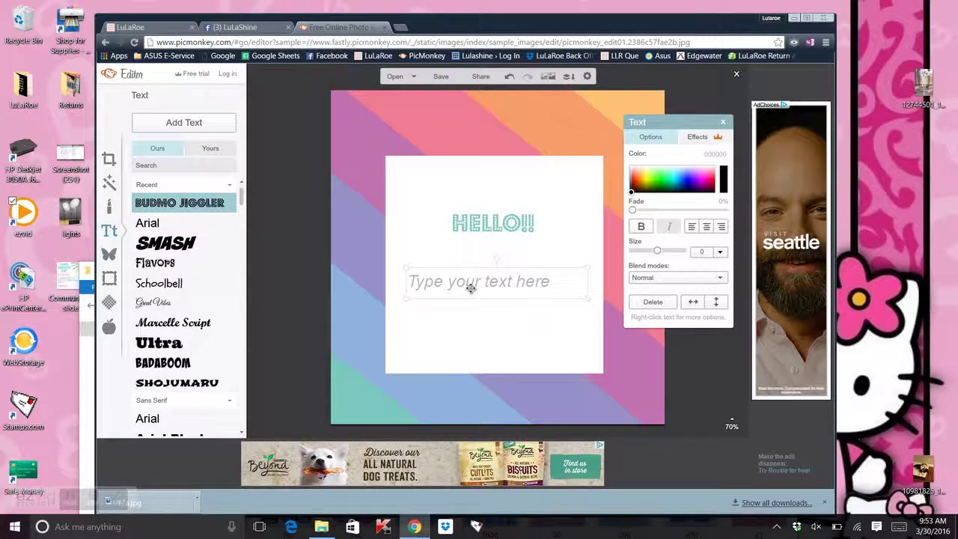
{"action": "left_click", "coordinate": [705, 172]}
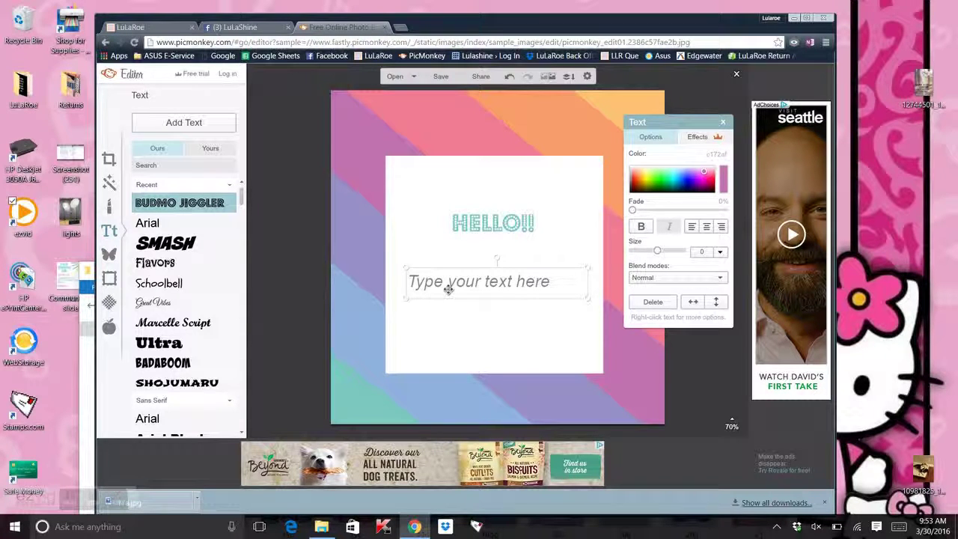
{"action": "type", "text": "CRAXY"}
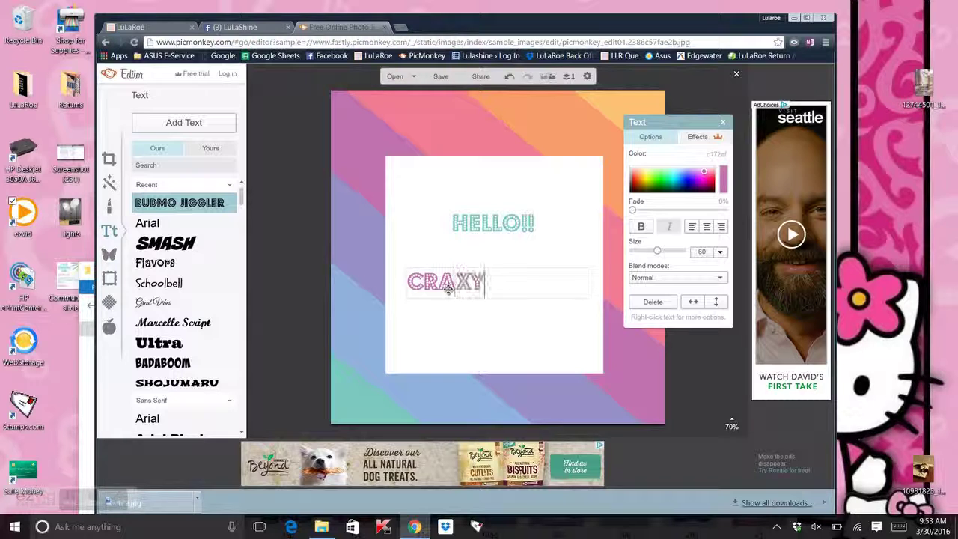
{"action": "key", "text": "BackSpace"}
{"action": "key", "text": "BackSpace"}
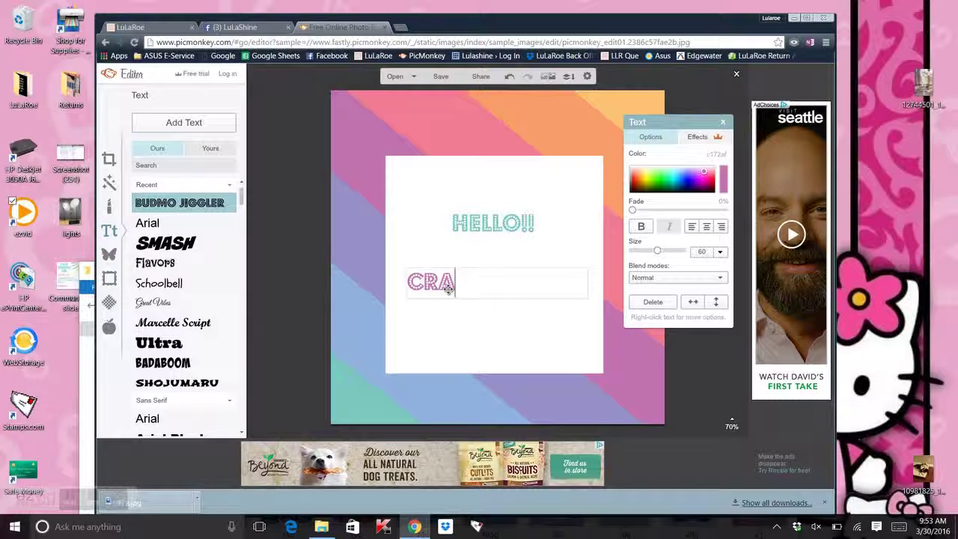
{"action": "type", "text": "ZY"}
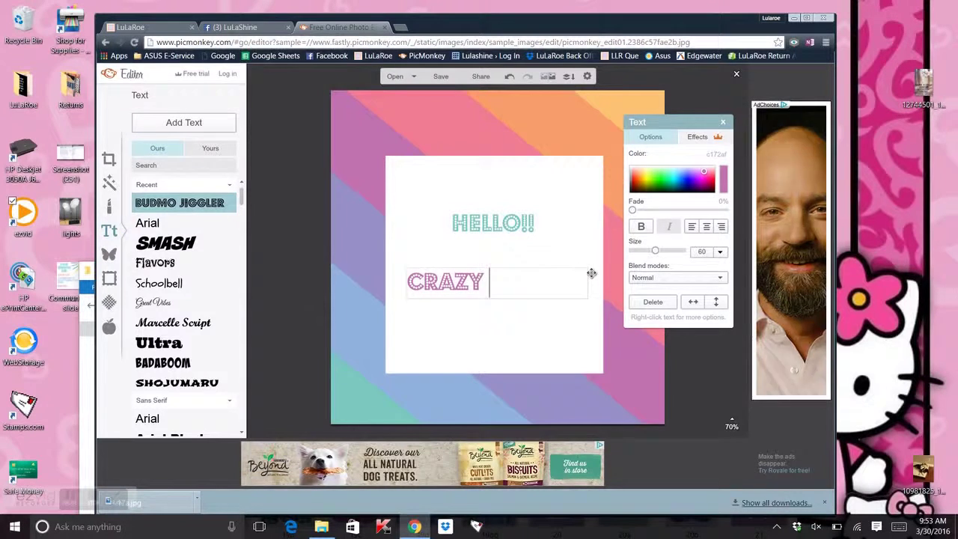
{"action": "mouse_move", "coordinate": [657, 251]}
{"action": "left_mouse_down"}
{"action": "mouse_move", "coordinate": [641, 253]}
{"action": "mouse_move", "coordinate": [693, 256]}
{"action": "mouse_move", "coordinate": [659, 255]}
{"action": "mouse_move", "coordinate": [675, 253]}
{"action": "left_mouse_up"}
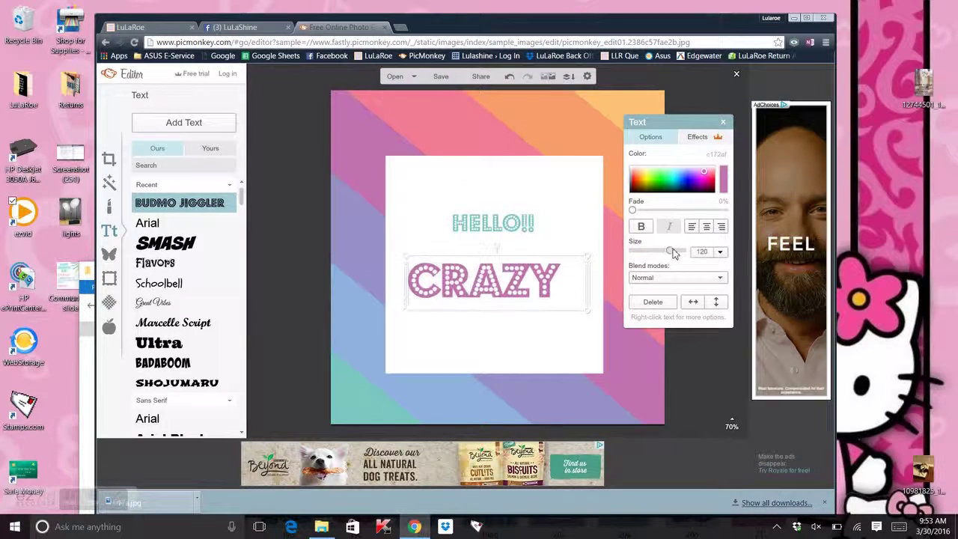
{"action": "left_click", "coordinate": [640, 228]}
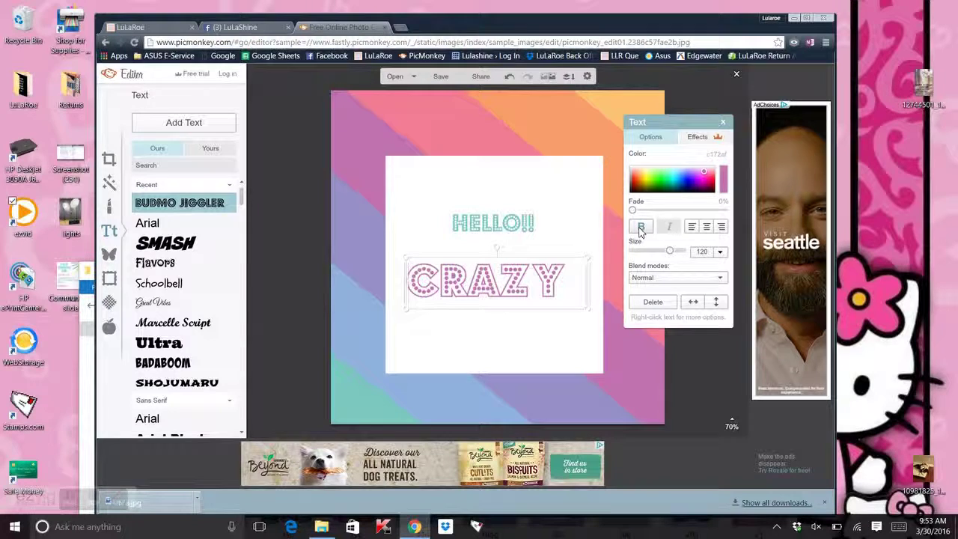
{"action": "left_click", "coordinate": [565, 318]}
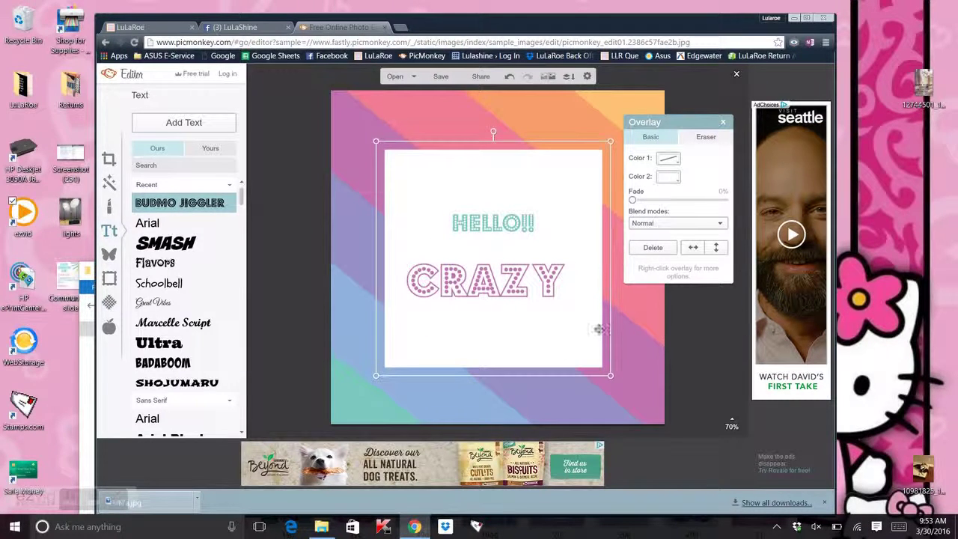
{"action": "left_click", "coordinate": [723, 122]}
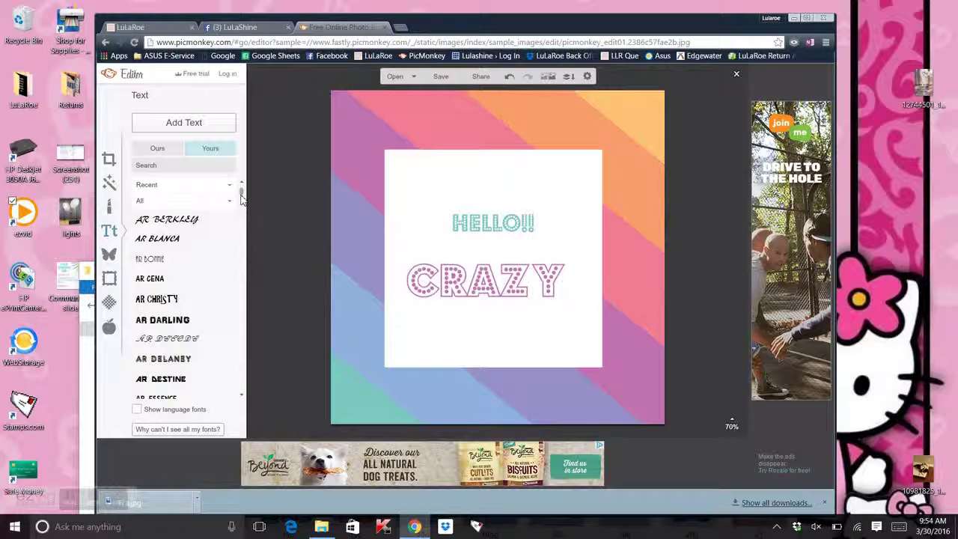
- Pick Steelfish Rg from the Yours font list
{"action": "scroll", "coordinate": [243, 204], "scroll_direction": "down", "scroll_amount": 1}
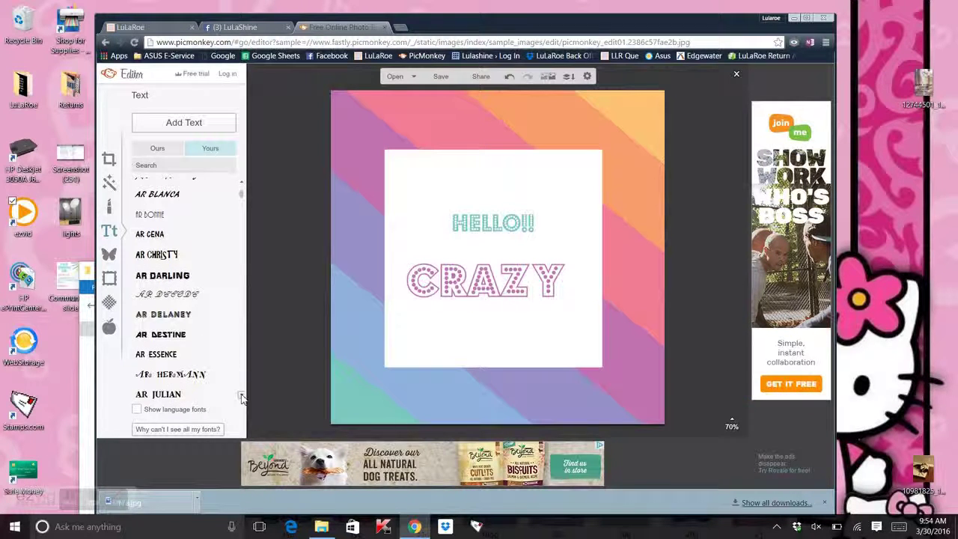
{"action": "scroll", "coordinate": [241, 397], "scroll_direction": "down", "scroll_amount": 10}
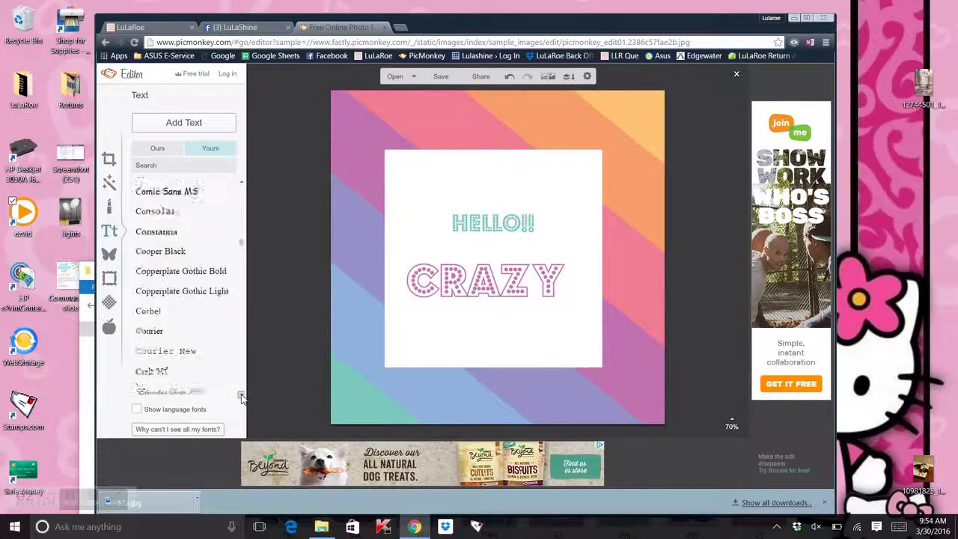
{"action": "scroll", "coordinate": [242, 397], "scroll_direction": "down", "scroll_amount": 15}
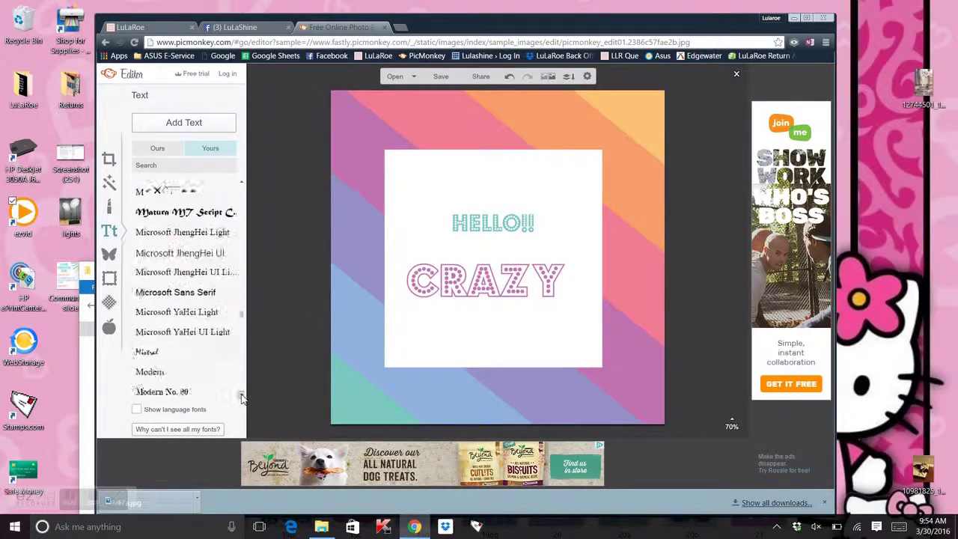
{"action": "scroll", "coordinate": [242, 397], "scroll_direction": "down", "scroll_amount": 15}
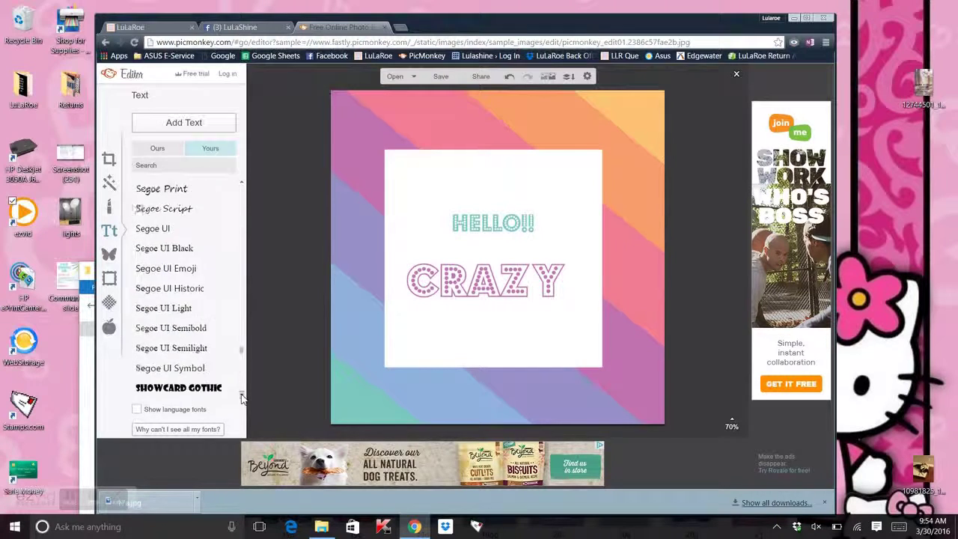
{"action": "scroll", "coordinate": [242, 396], "scroll_direction": "down", "scroll_amount": 8}
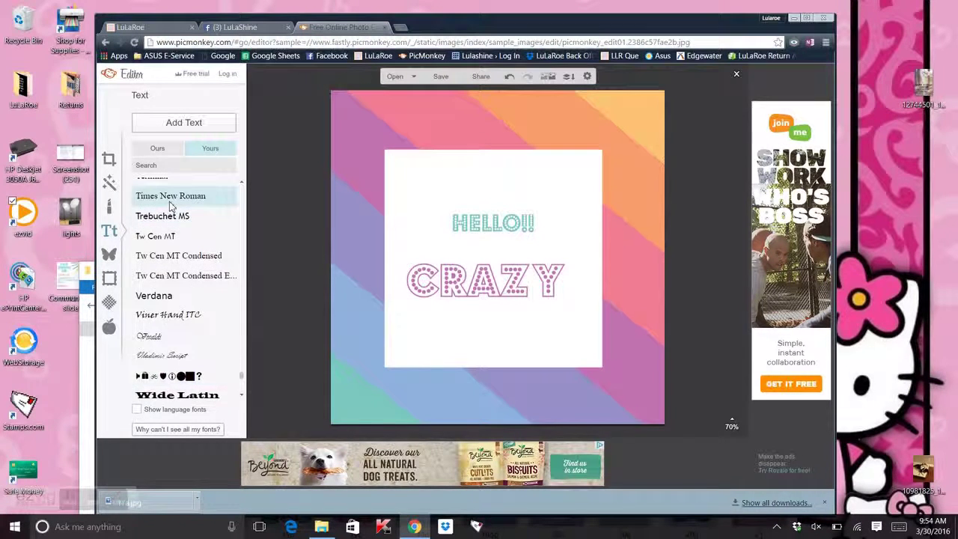
{"action": "scroll", "coordinate": [242, 184], "scroll_direction": "up", "scroll_amount": 8}
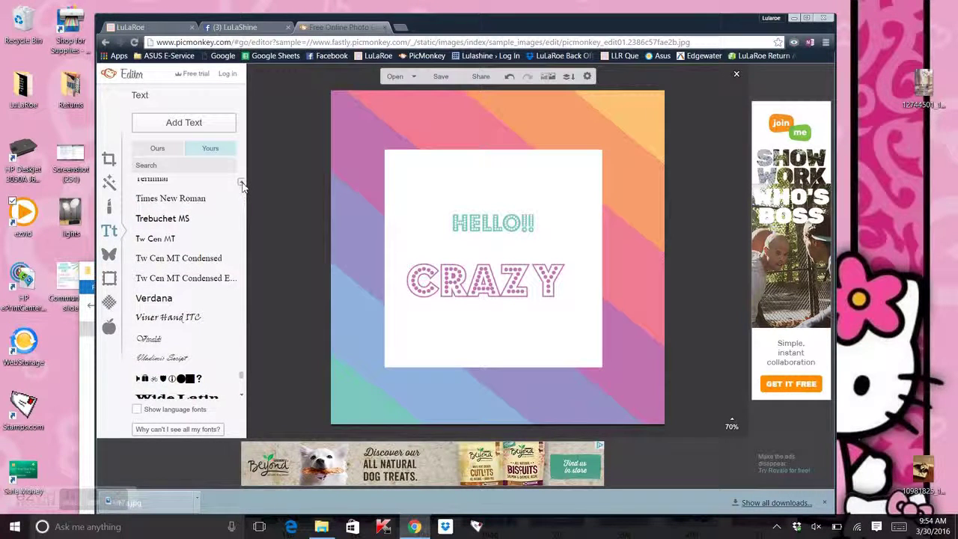
{"action": "scroll", "coordinate": [242, 183], "scroll_direction": "up", "scroll_amount": 6}
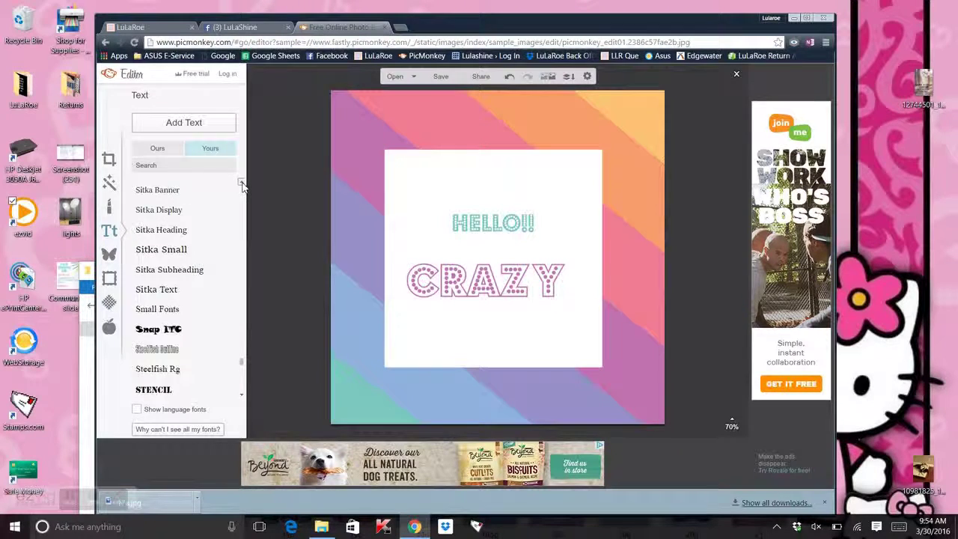
{"action": "left_click", "coordinate": [165, 370]}
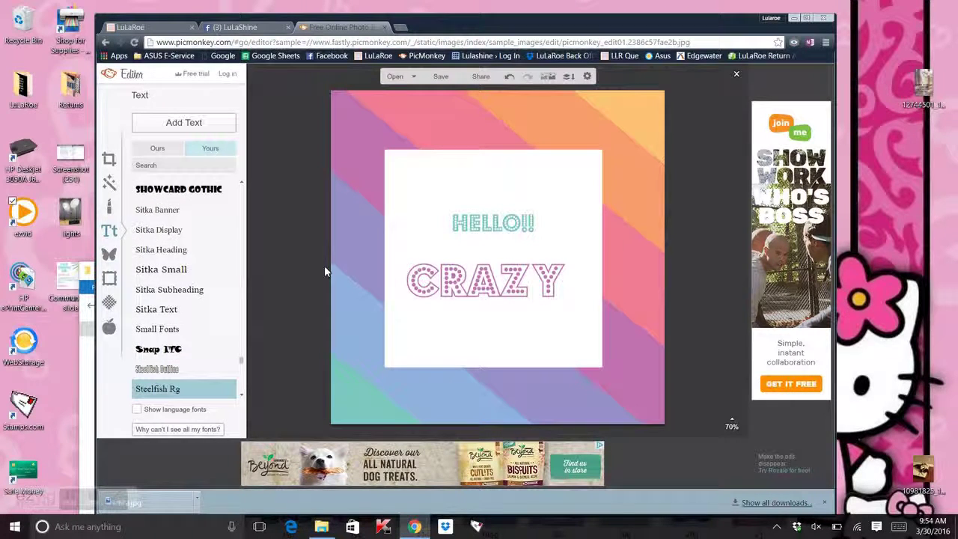
- Add a text box reading 'times', then launch Microsoft Edge
{"action": "left_click", "coordinate": [187, 122]}
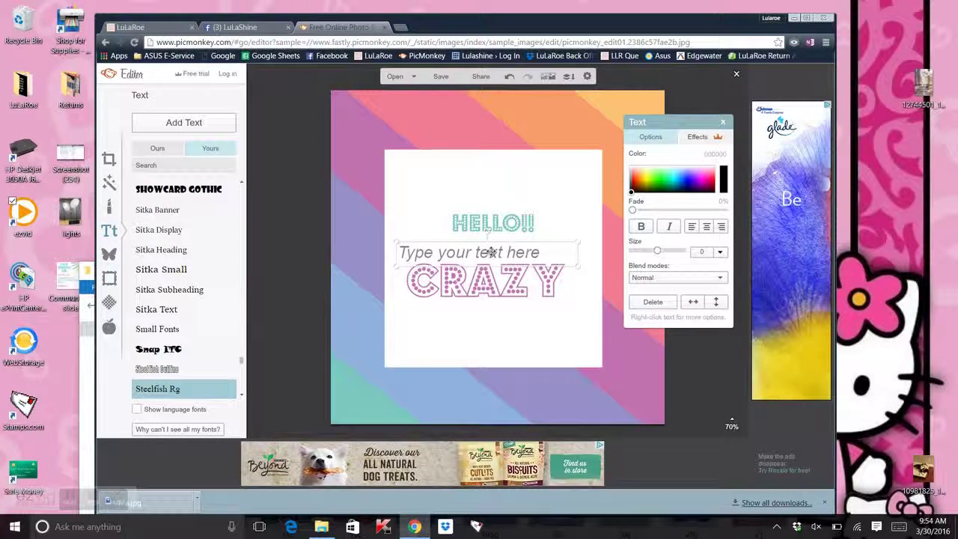
{"action": "left_click", "coordinate": [491, 253]}
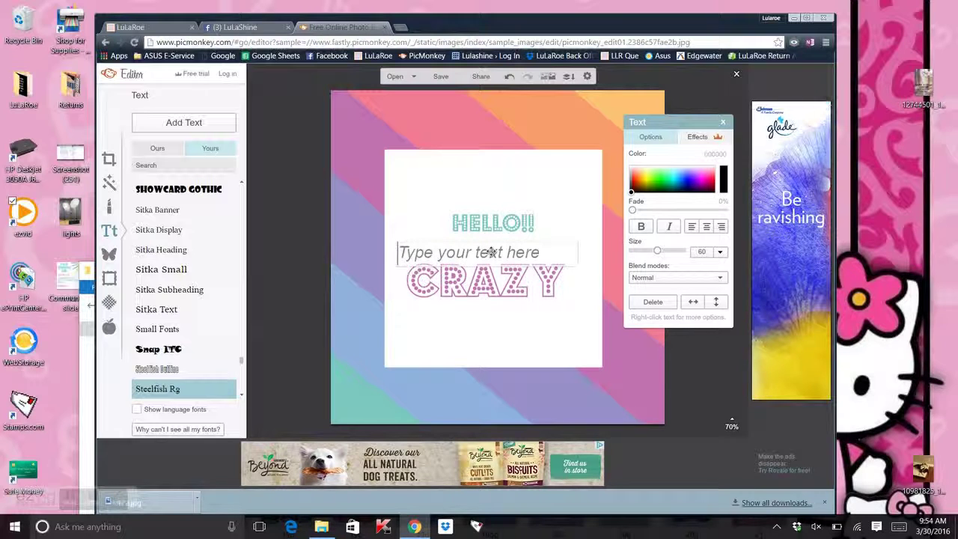
{"action": "type", "text": "times"}
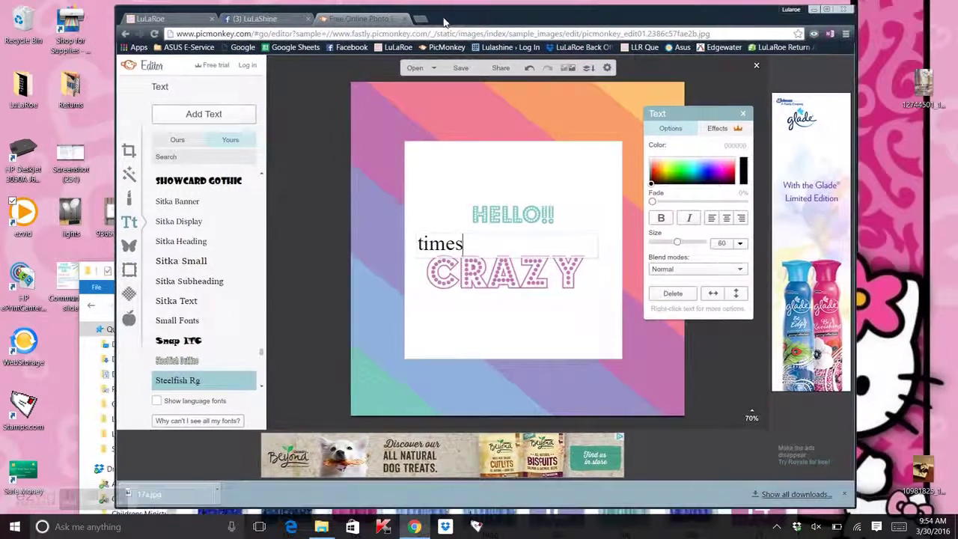
{"action": "left_click_drag", "start_coordinate": [396, 30], "coordinate": [418, 21]}
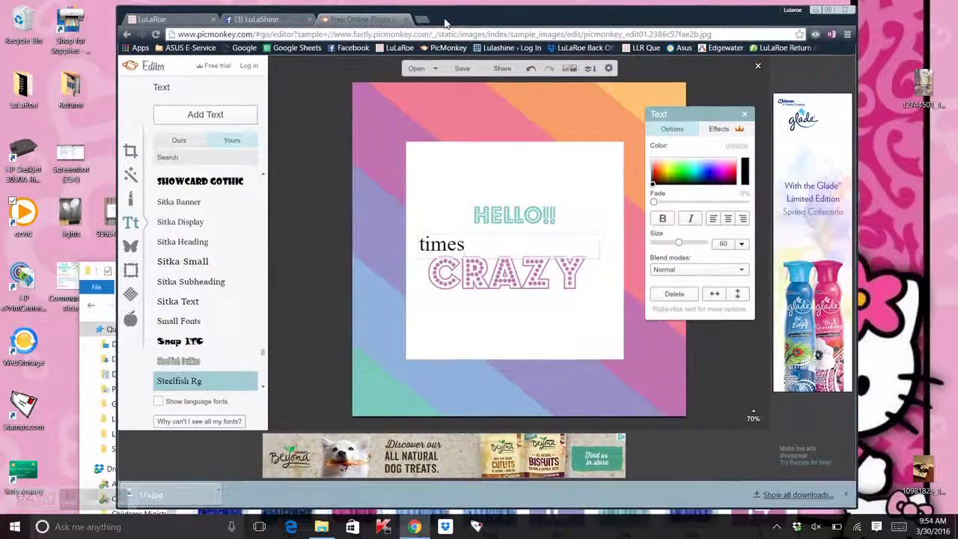
{"action": "left_click", "coordinate": [291, 527]}
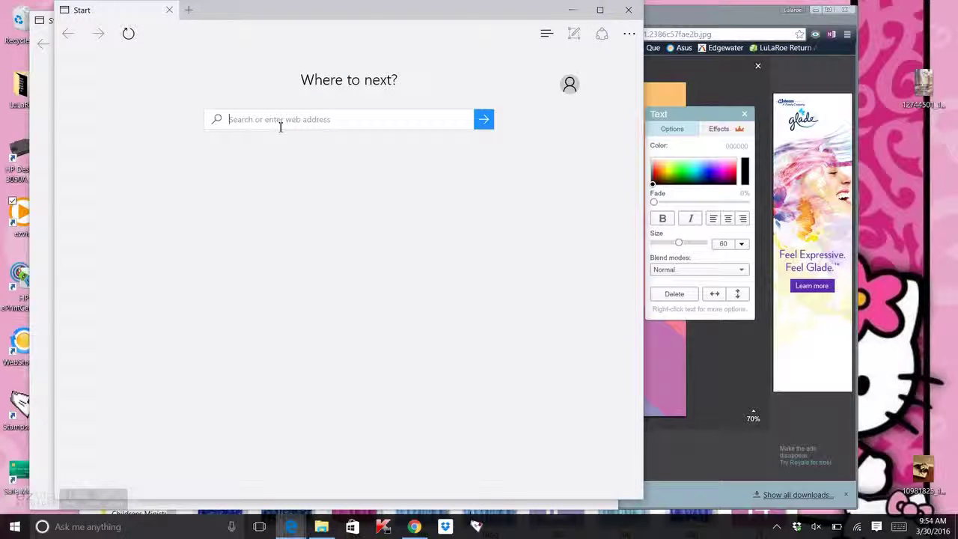
- Enter 'picmo' in Edge's address box and go to picmonkey.com
{"action": "left_click", "coordinate": [281, 128]}
{"action": "type", "text": "picmonkey.com/"}
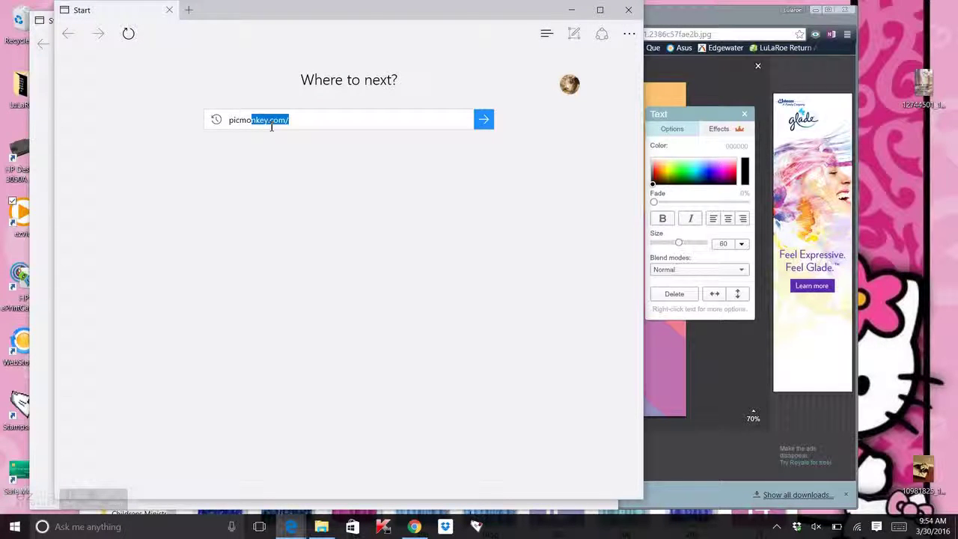
{"action": "key", "text": "Return"}
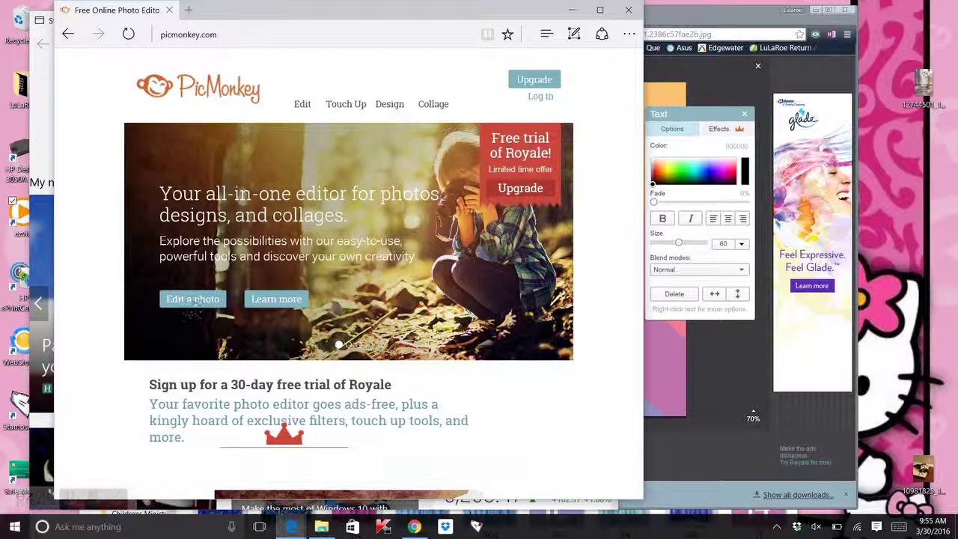
- Open the sample dog photo and choose Steelfish Rg in the text tools
{"action": "left_click", "coordinate": [194, 300]}
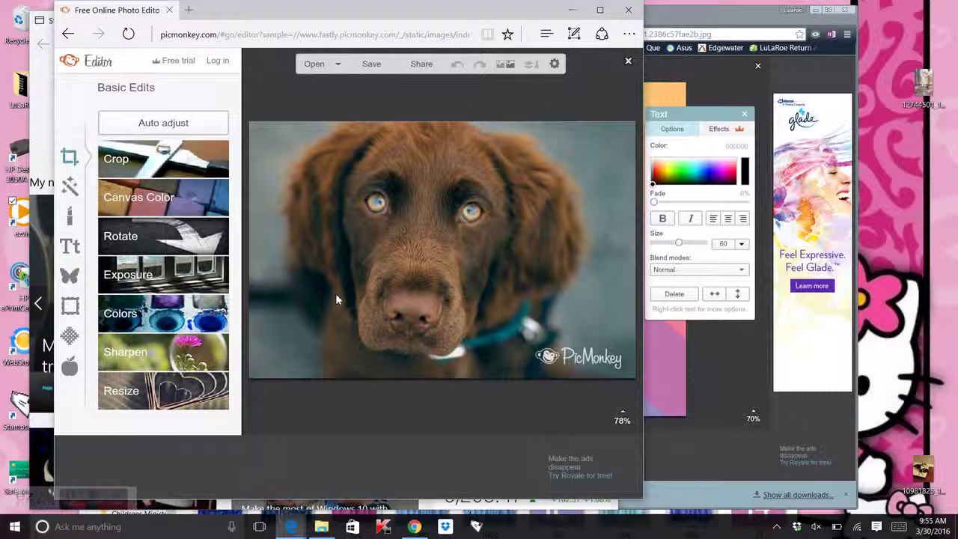
{"action": "left_click", "coordinate": [64, 255]}
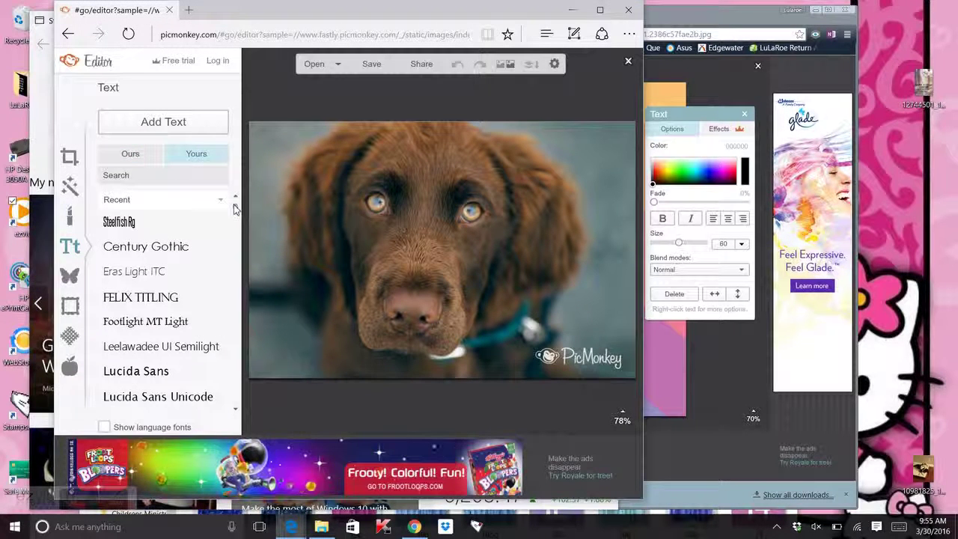
{"action": "left_click", "coordinate": [140, 228]}
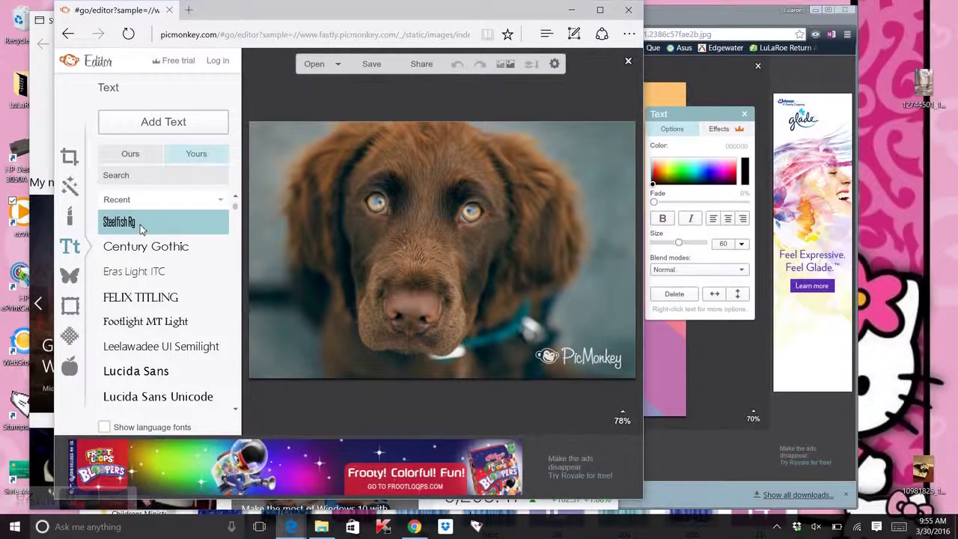
- Add a bright green text box reading 'Hello' on the dog photo
{"action": "left_click", "coordinate": [163, 126]}
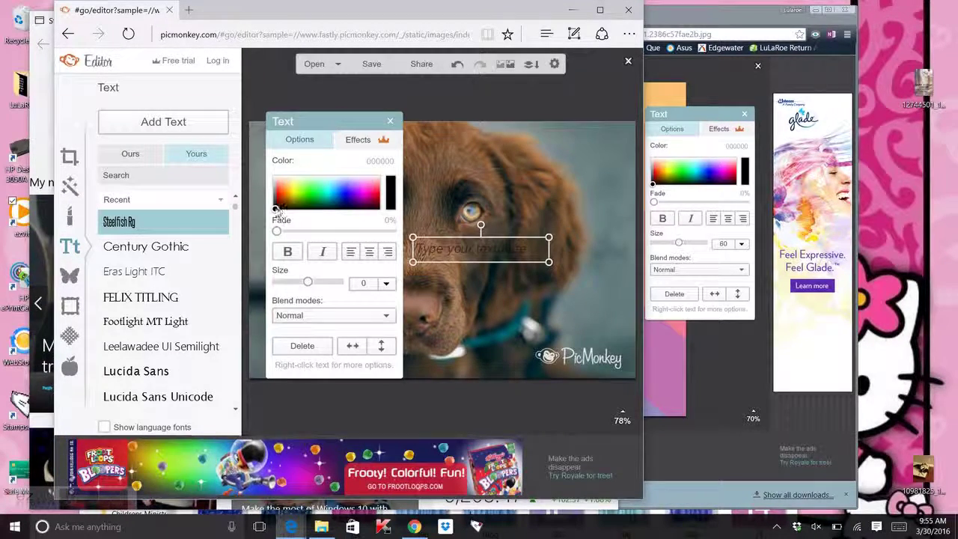
{"action": "left_click_drag", "start_coordinate": [275, 210], "coordinate": [305, 194]}
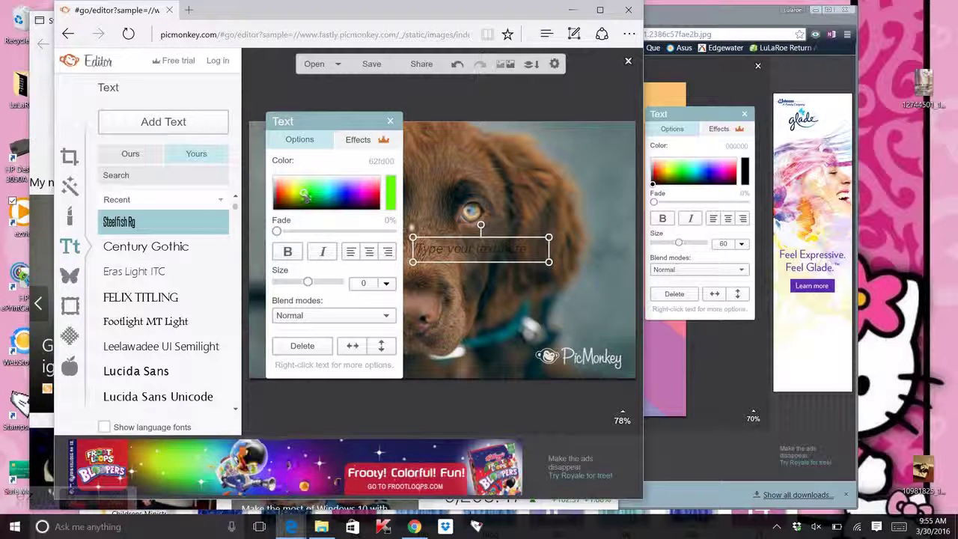
{"action": "double_click", "coordinate": [451, 248]}
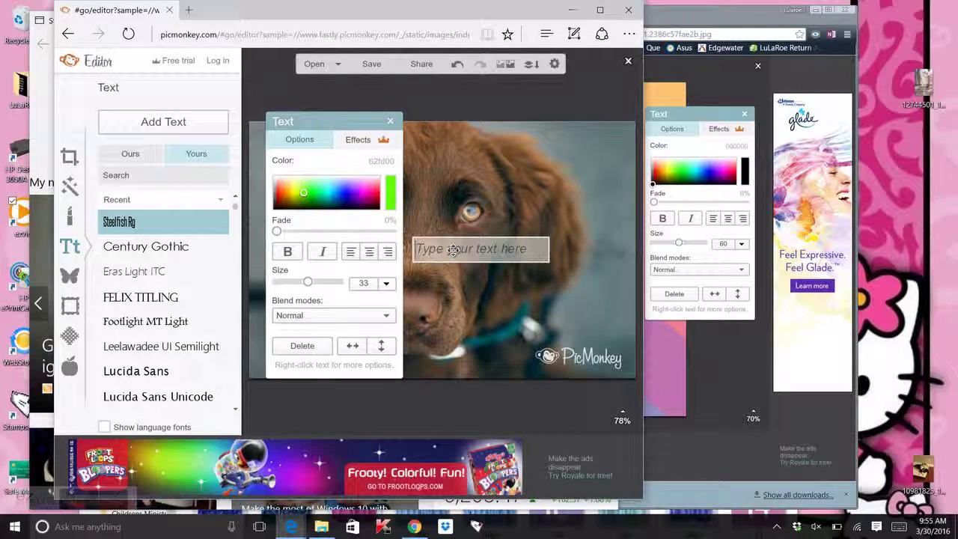
{"action": "type", "text": "Hello"}
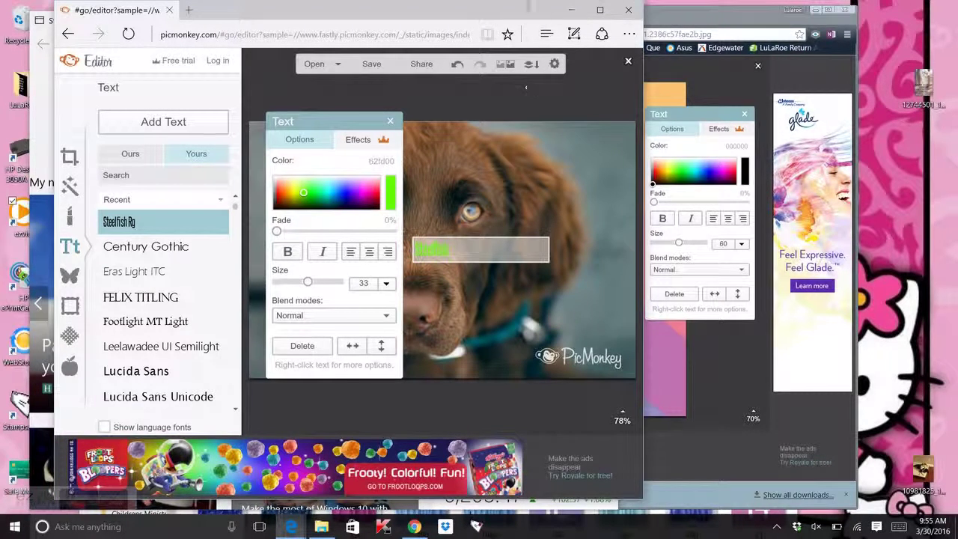
{"action": "left_click_drag", "start_coordinate": [524, 13], "coordinate": [479, 57]}
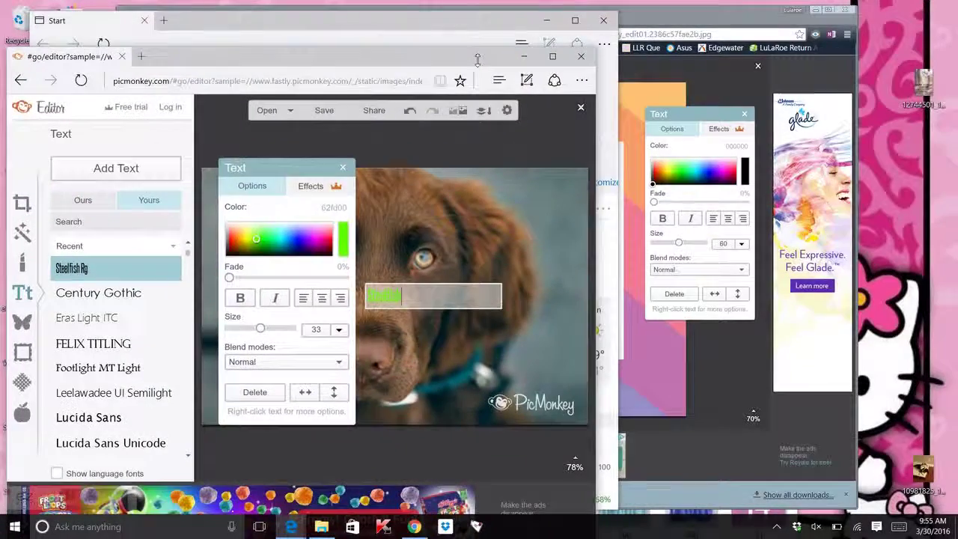
- Close the Edge window, leaving the page without saving the puppy edits
{"action": "left_click_drag", "start_coordinate": [625, 18], "coordinate": [881, 27]}
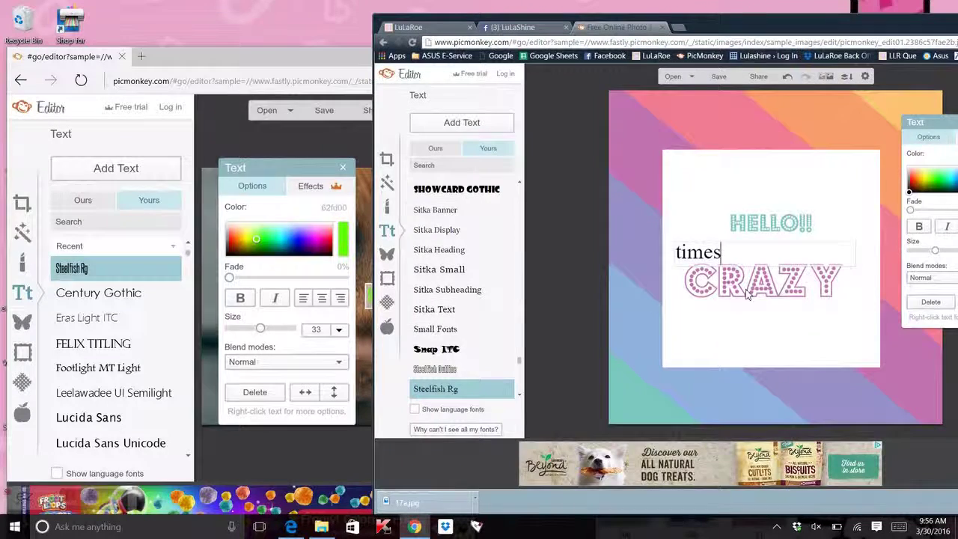
{"action": "left_click_drag", "start_coordinate": [305, 57], "coordinate": [280, 21]}
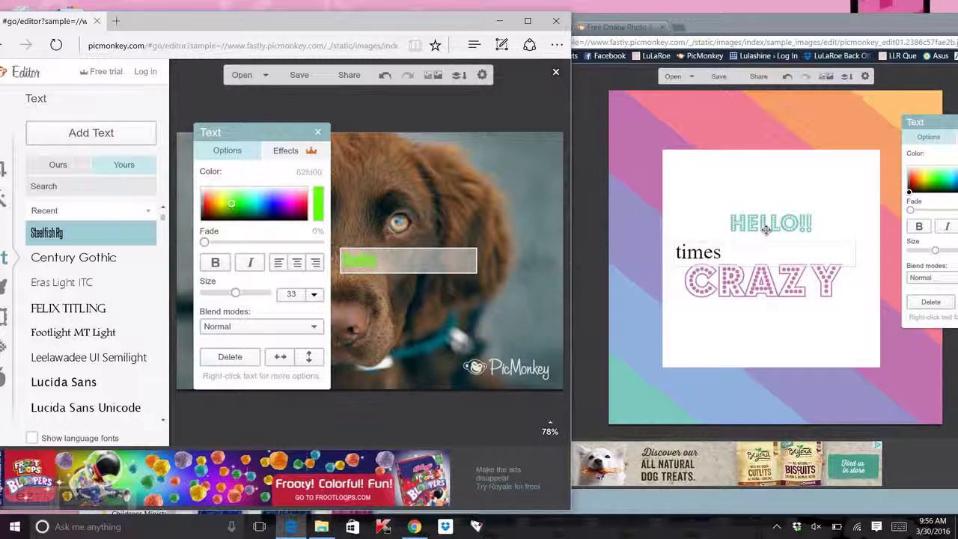
{"action": "left_click", "coordinate": [318, 134]}
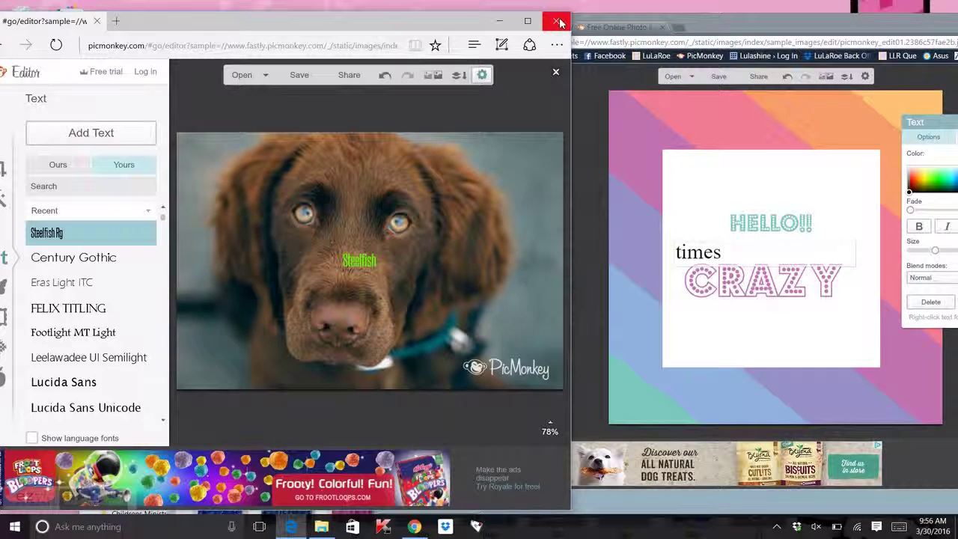
{"action": "key", "text": "ctrl+w"}
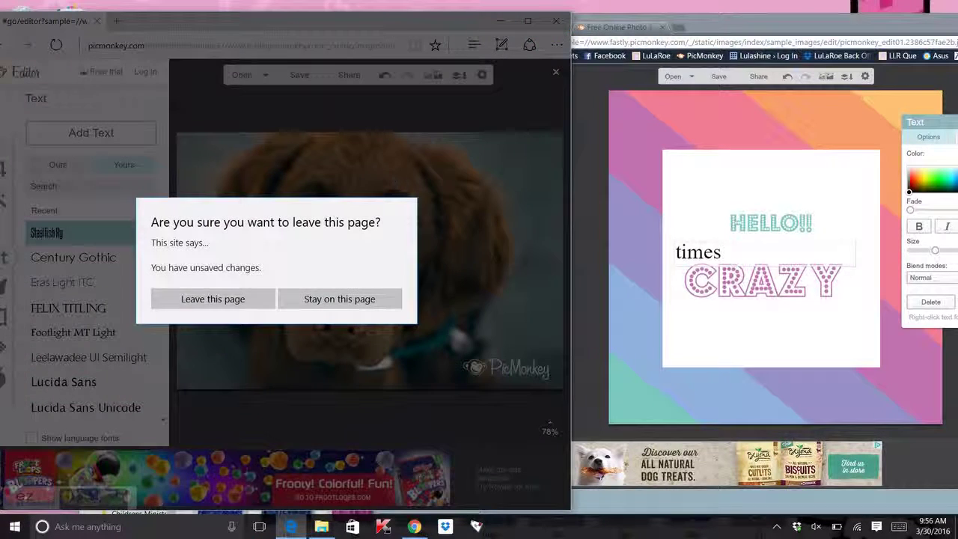
{"action": "left_click", "coordinate": [213, 299]}
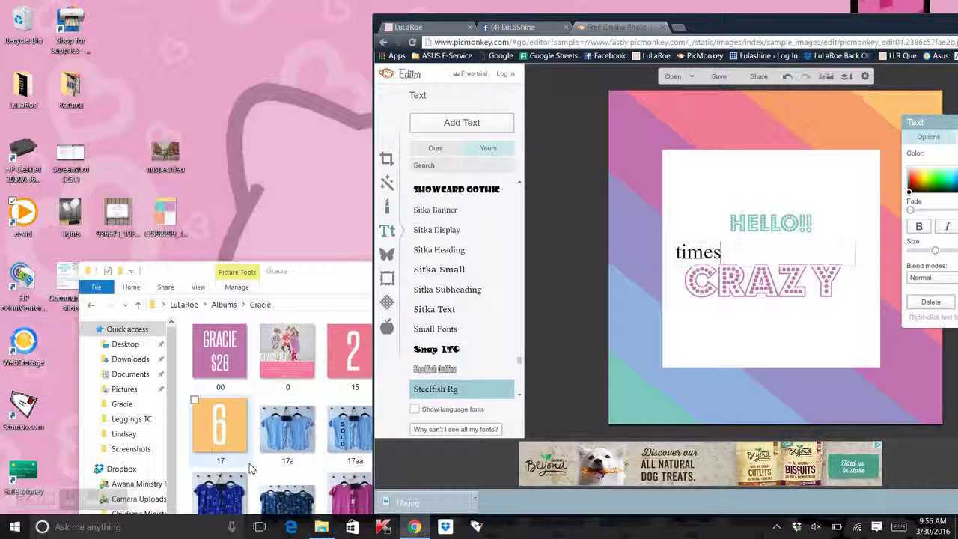
{"action": "mouse_move", "coordinate": [93, 498]}
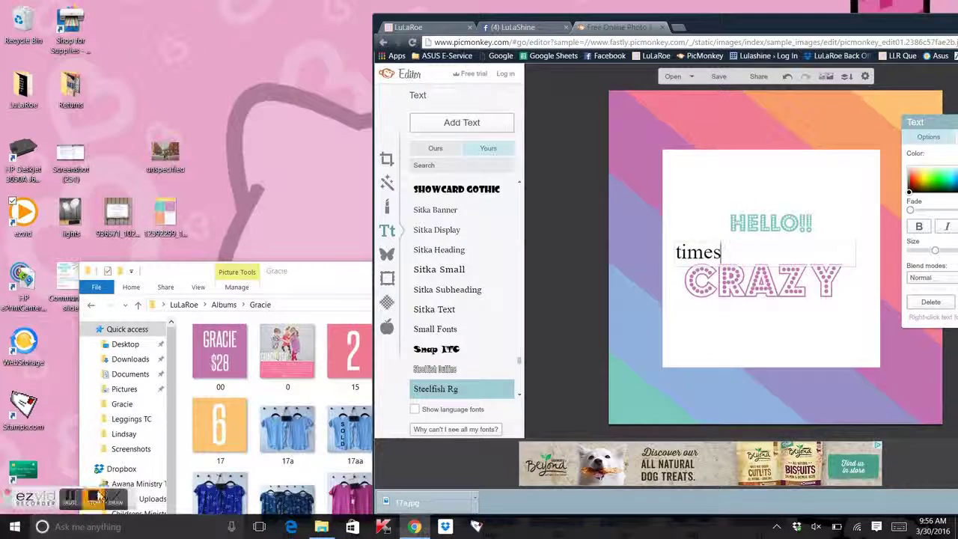